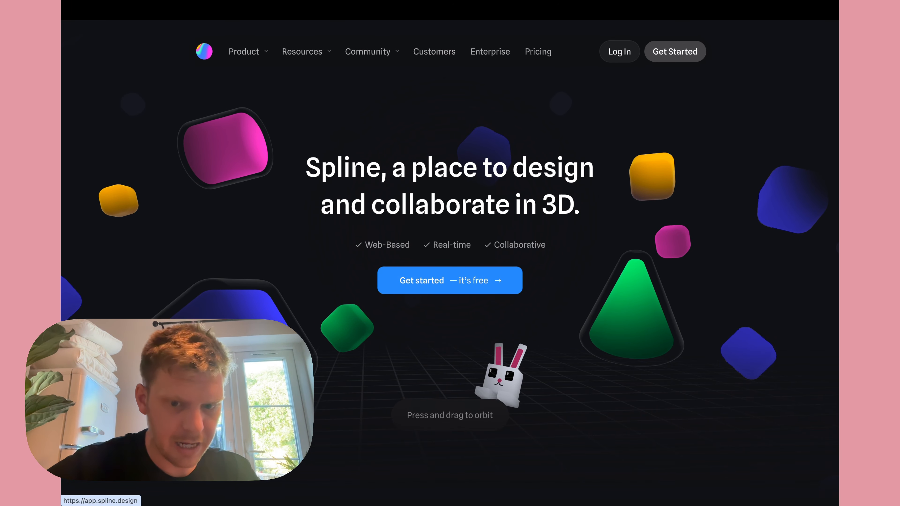
Step: Log in to Spline and create a new 3D Design file from the home dashboard
click(620, 53)
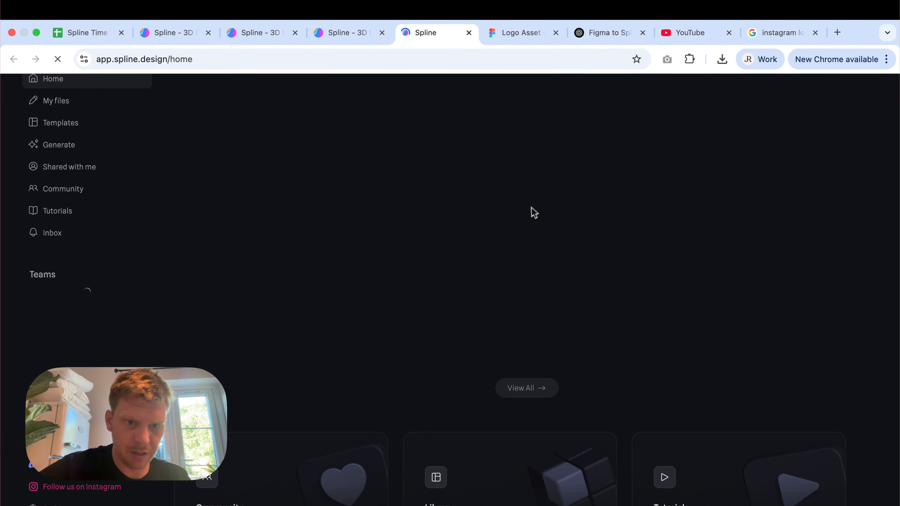
click(854, 49)
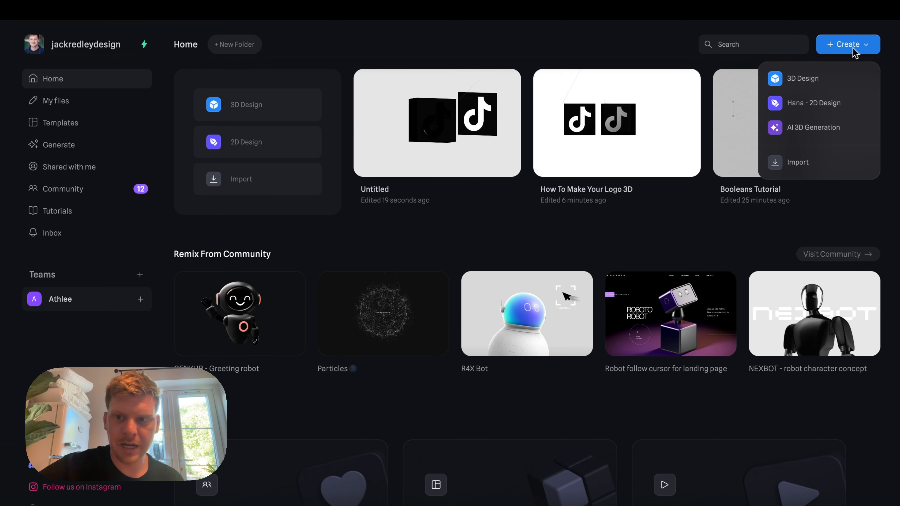
click(829, 77)
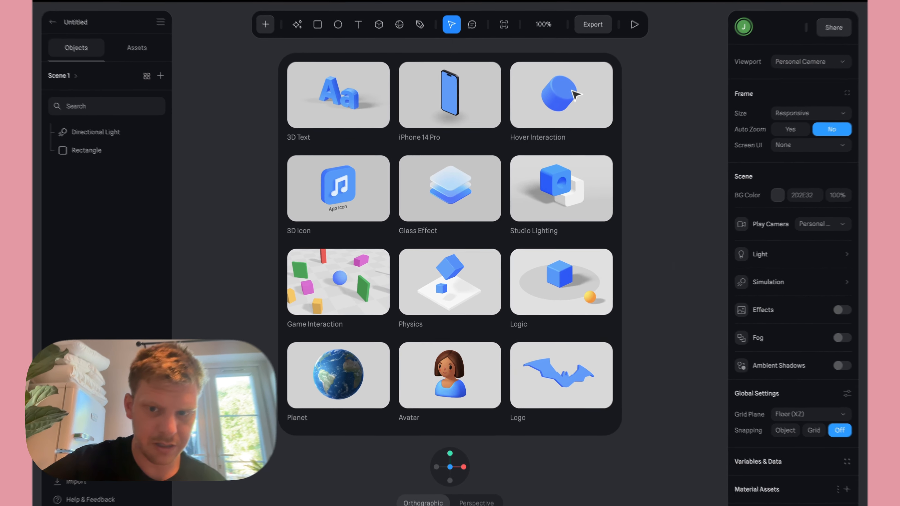
Step: Dismiss the starter templates and delete the default rectangle from the new scene
click(657, 265)
click(489, 277)
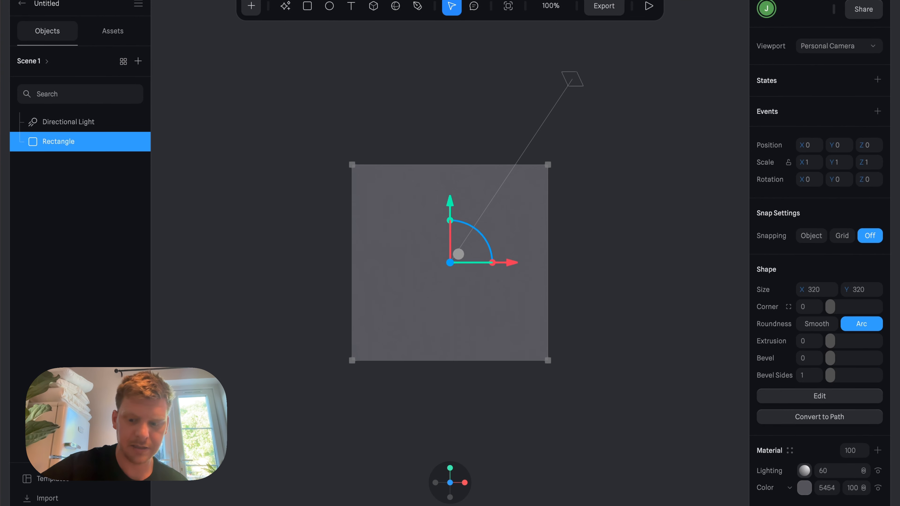
key(Delete)
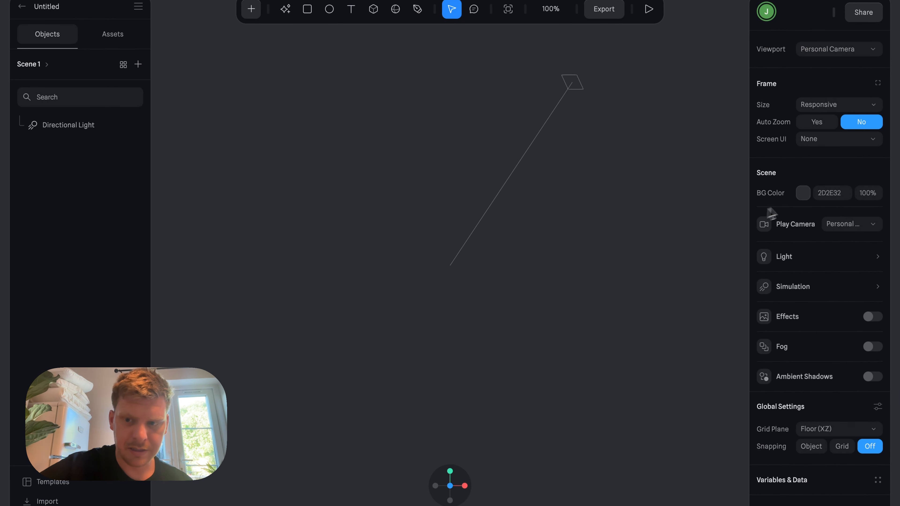
Step: Set the scene's background color to light gray D5D5D5
click(803, 193)
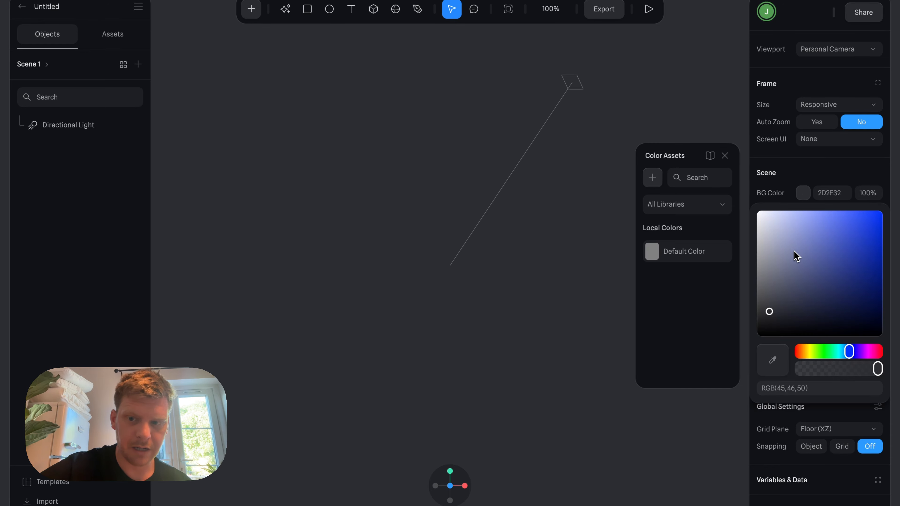
drag(796, 255, 746, 244)
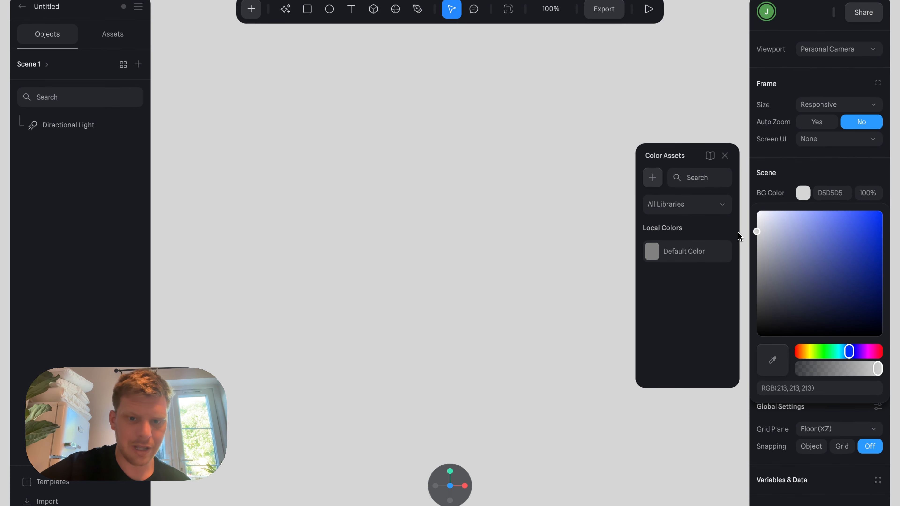
click(559, 235)
click(559, 237)
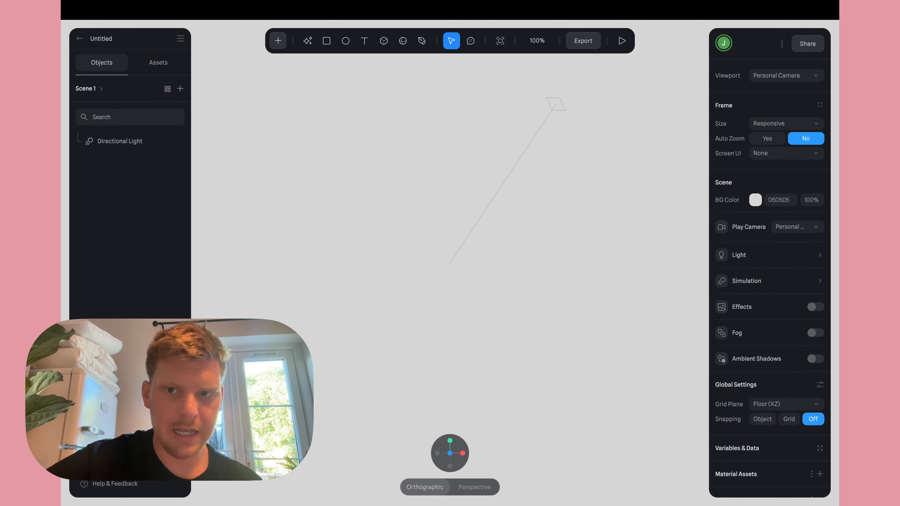
Step: Examine possible SVG sources: the Full Logo group's export settings in the Figma file Logo Asset and the Google results for "instagram logo svg"
click(745, 30)
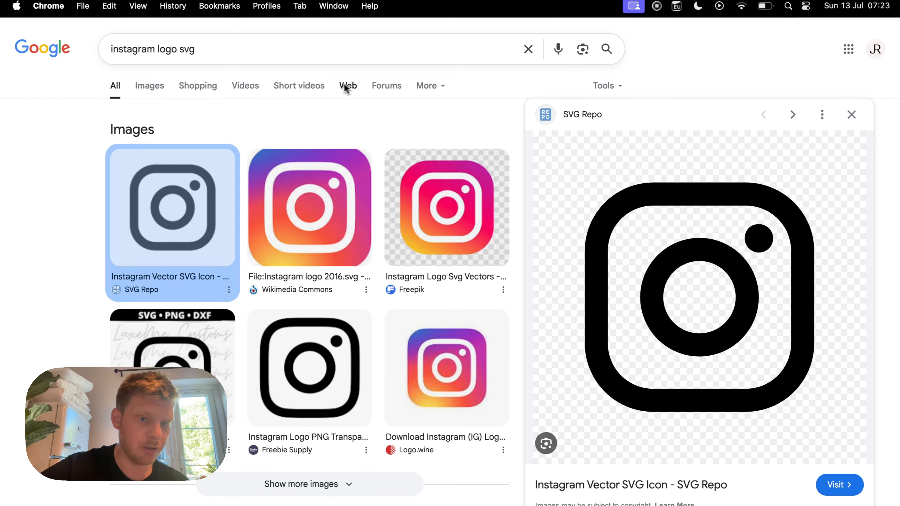
mouse_move(511, 12)
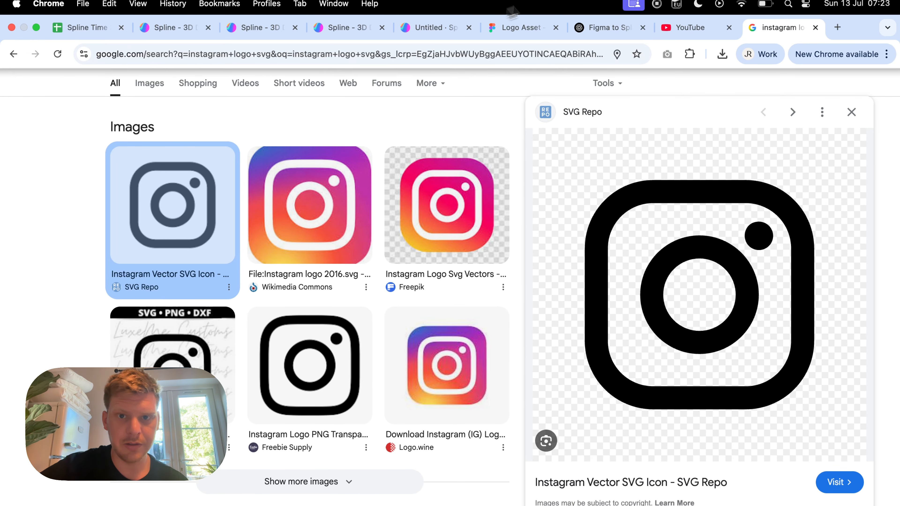
click(541, 23)
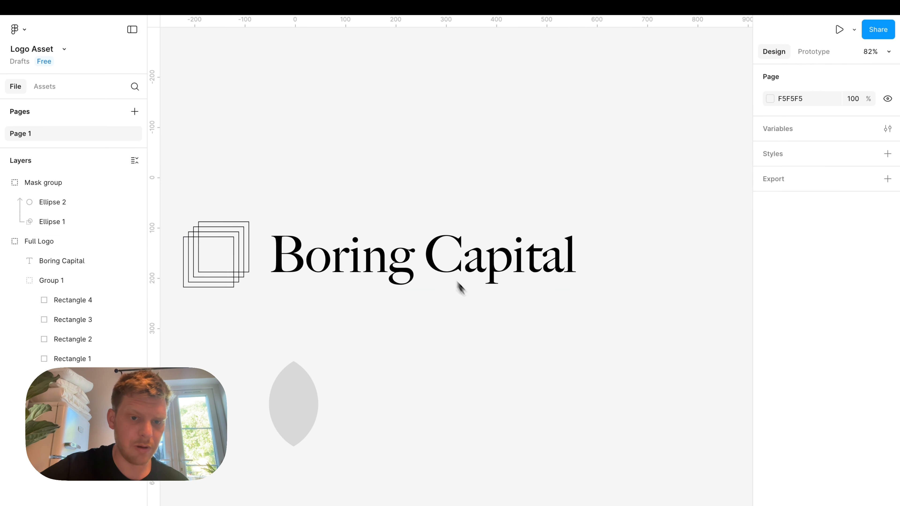
click(435, 282)
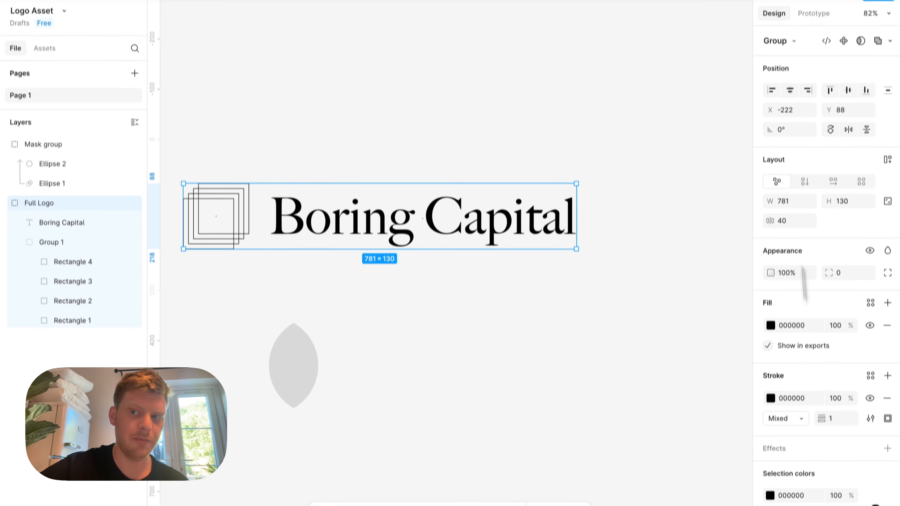
scroll(841, 333, down, 4)
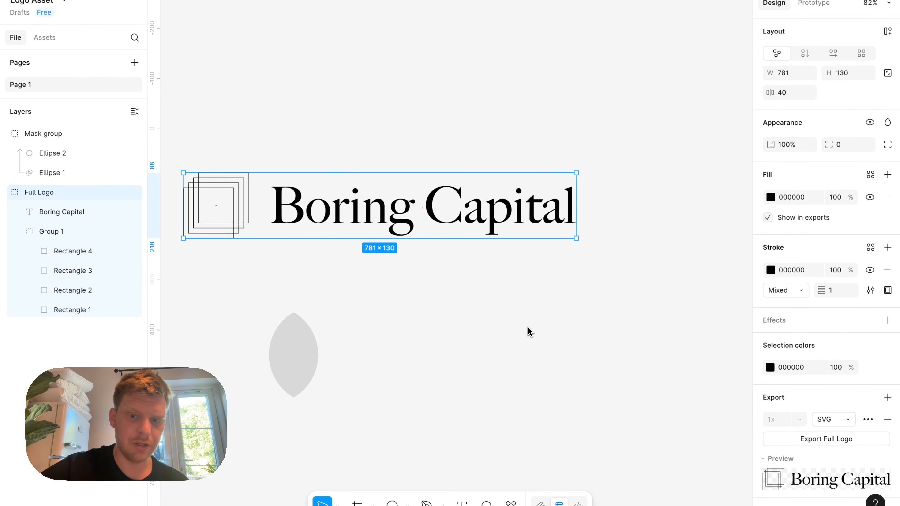
click(529, 331)
click(459, 223)
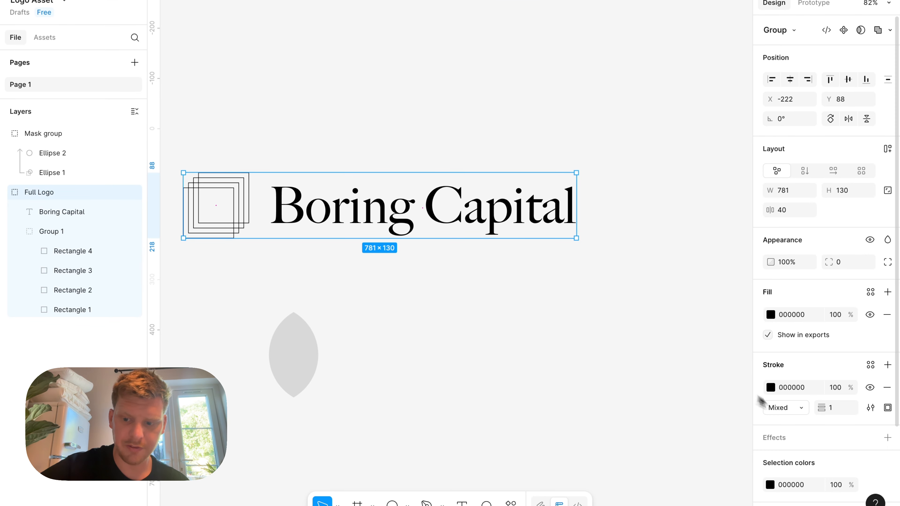
scroll(780, 411, down, 4)
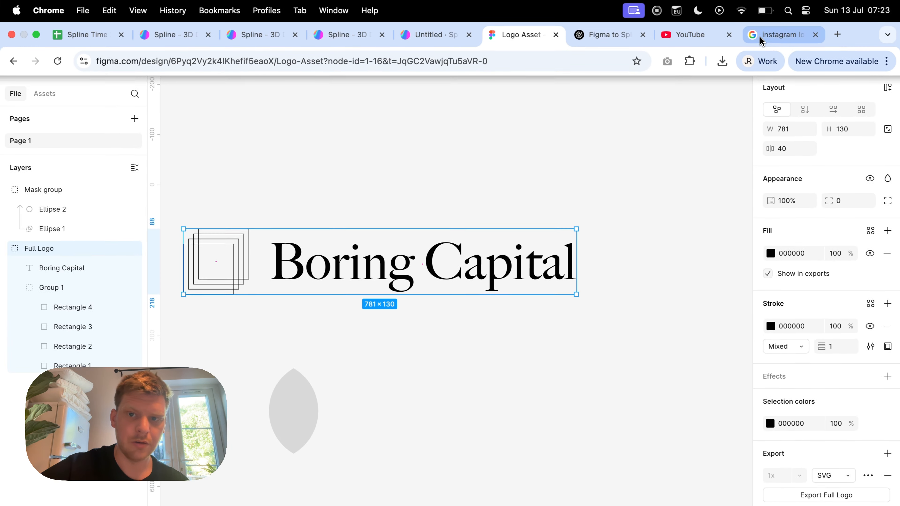
click(781, 35)
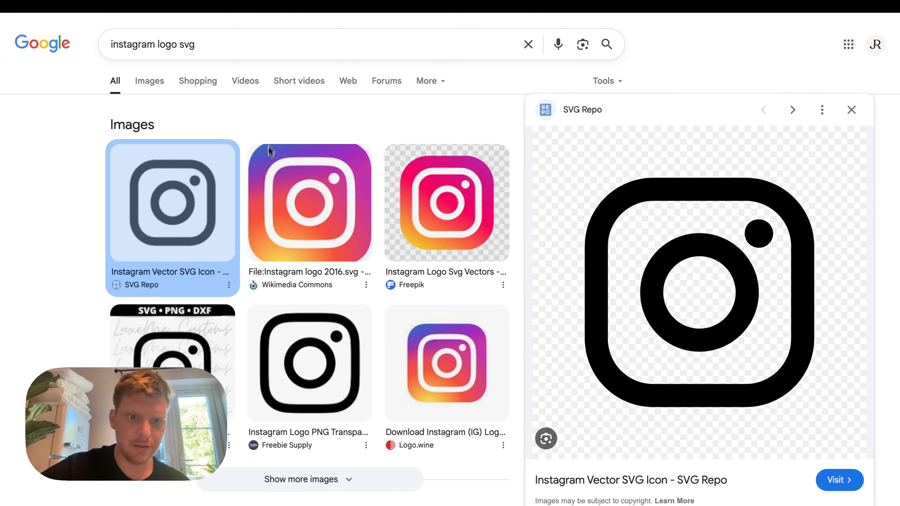
scroll(294, 153, down, 15)
scroll(322, 172, up, 15)
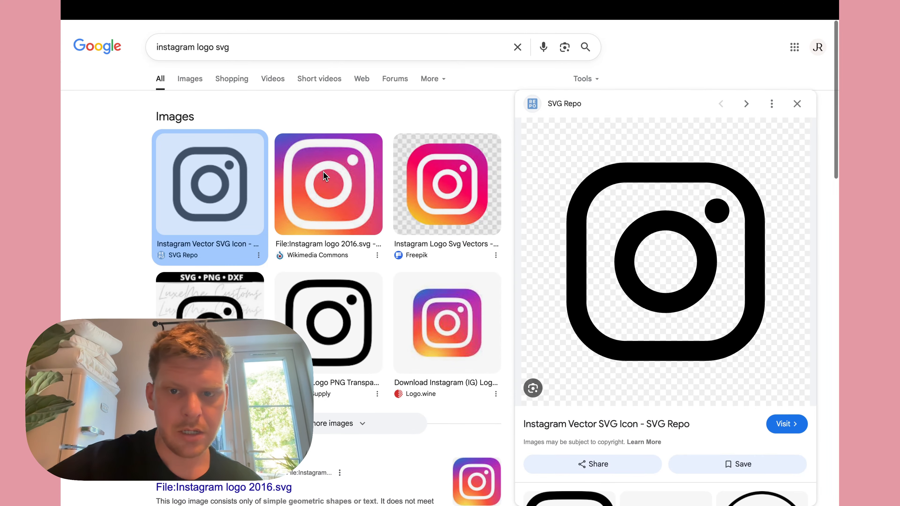
mouse_move(610, 5)
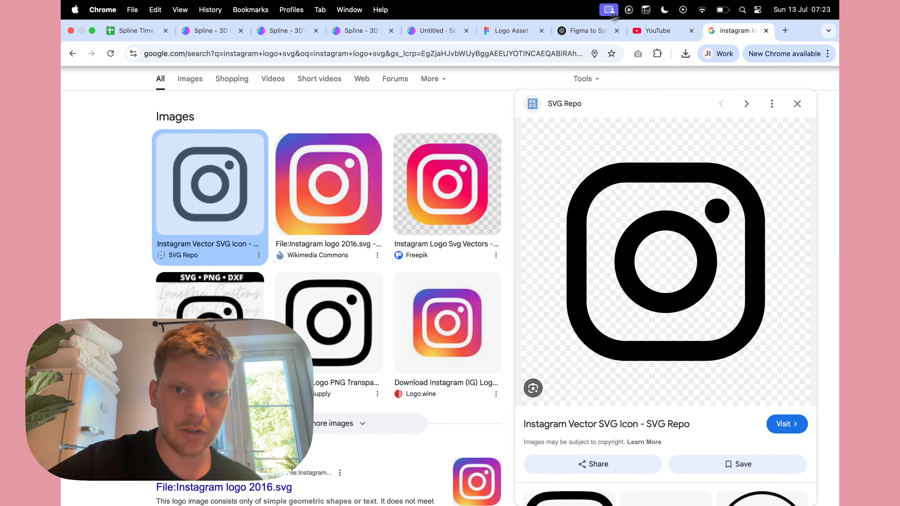
Step: Return to the untitled Spline file and import Tiktok_icon.svg from the Desktop into the scene
click(440, 31)
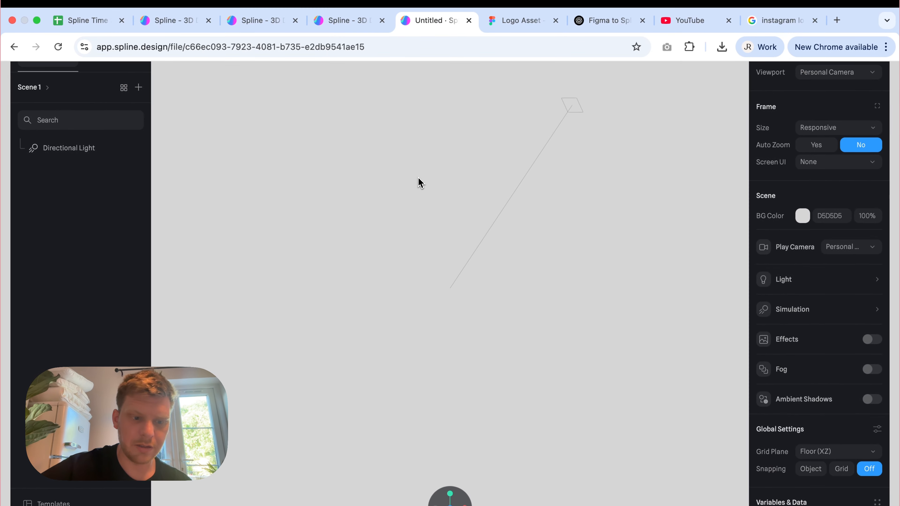
click(47, 496)
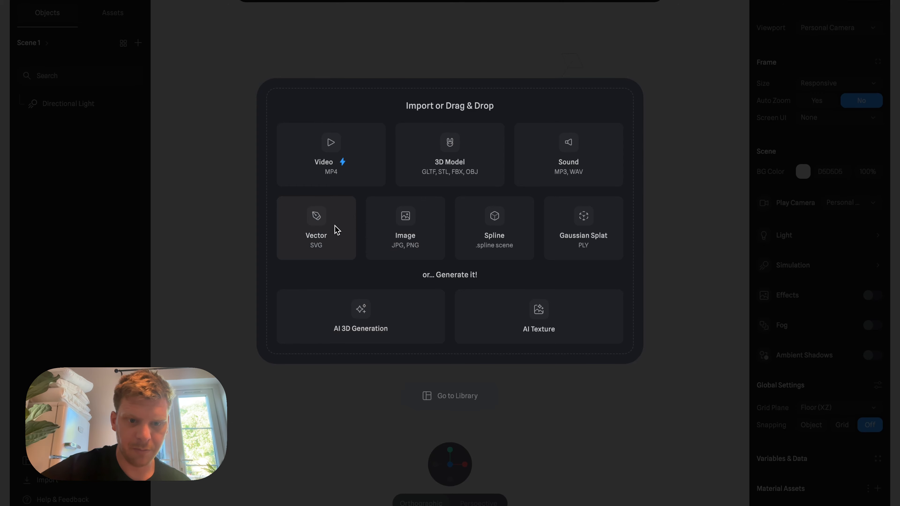
click(457, 186)
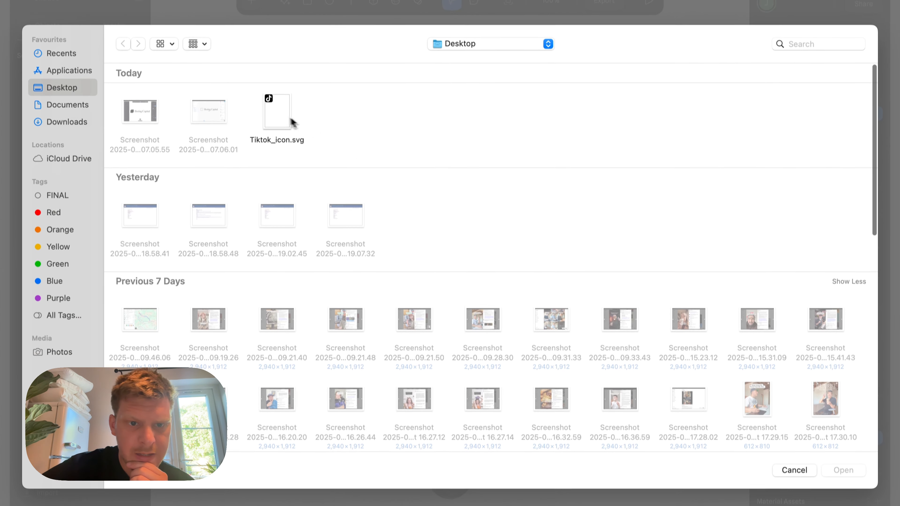
click(277, 126)
click(843, 457)
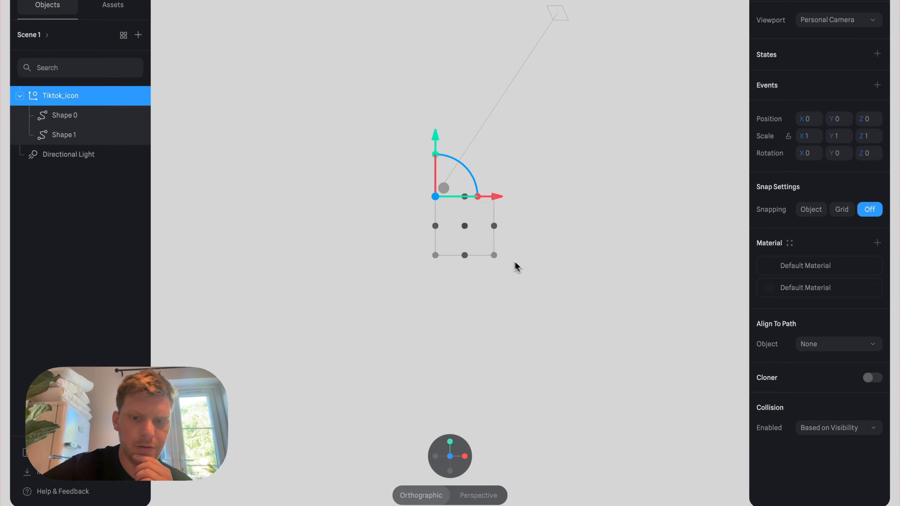
scroll(514, 262, up, 10)
scroll(514, 262, right, 3)
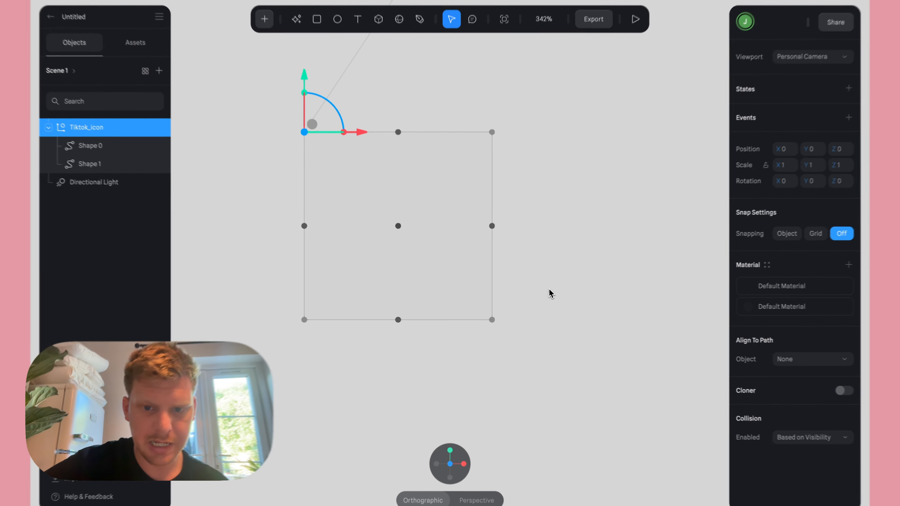
click(531, 294)
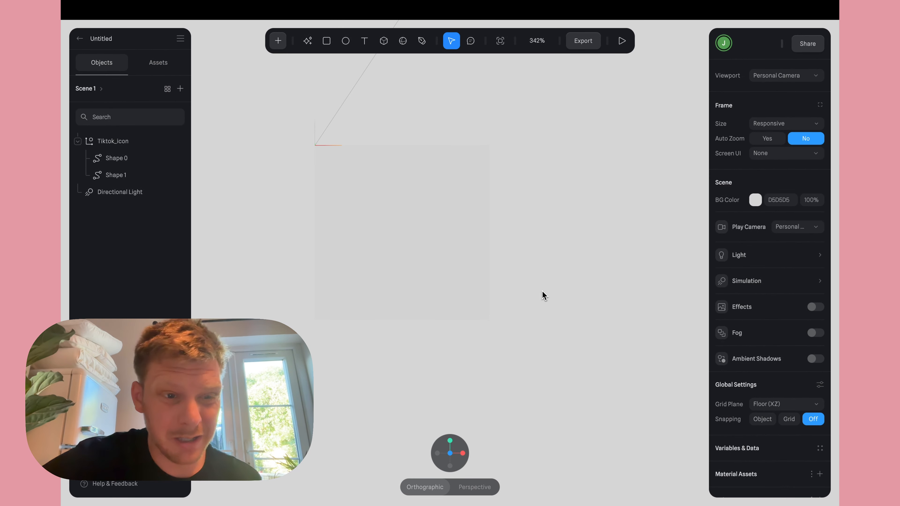
Step: Try to make Shape 0 of the Tiktok_icon visible by setting its color opacity to 100
click(105, 159)
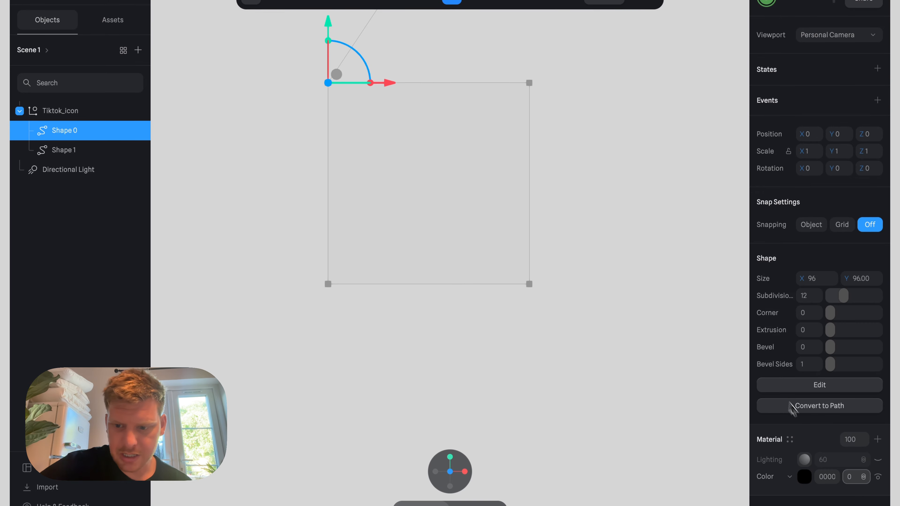
scroll(801, 419, down, 5)
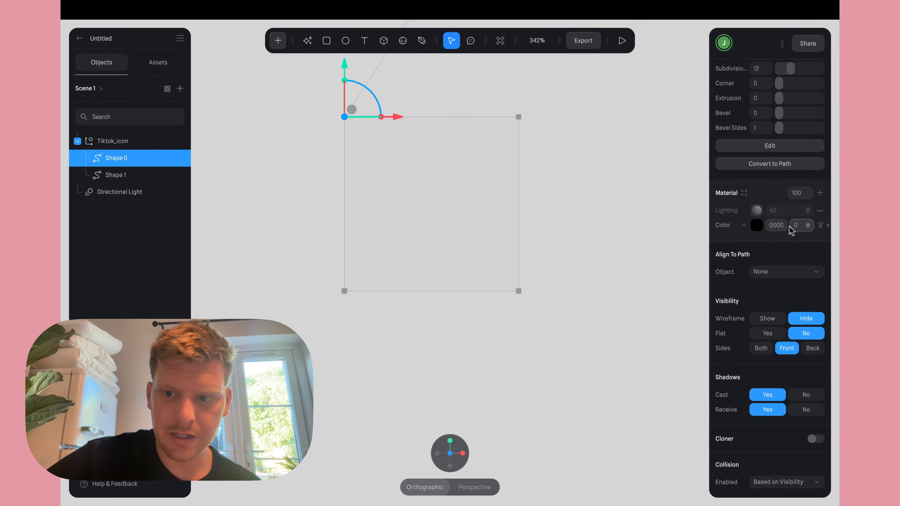
scroll(472, 221, up, 5)
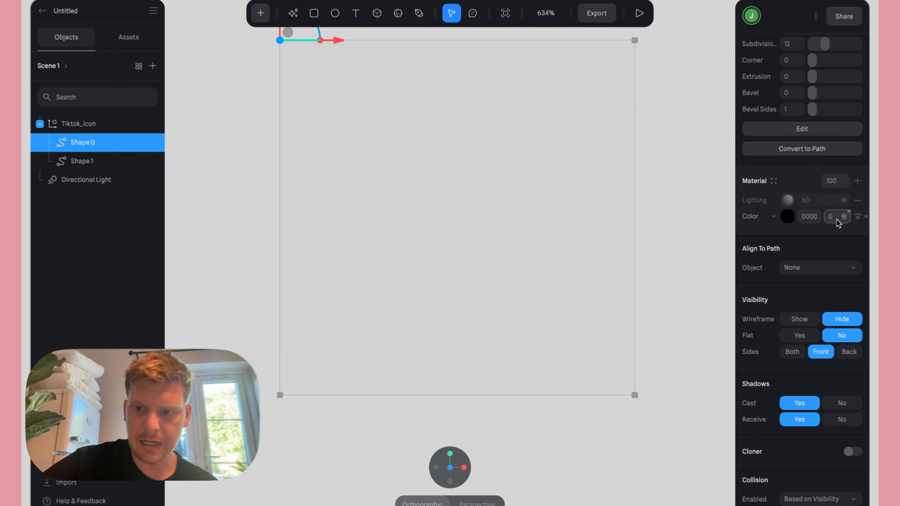
click(802, 228)
text(100)
key(Return)
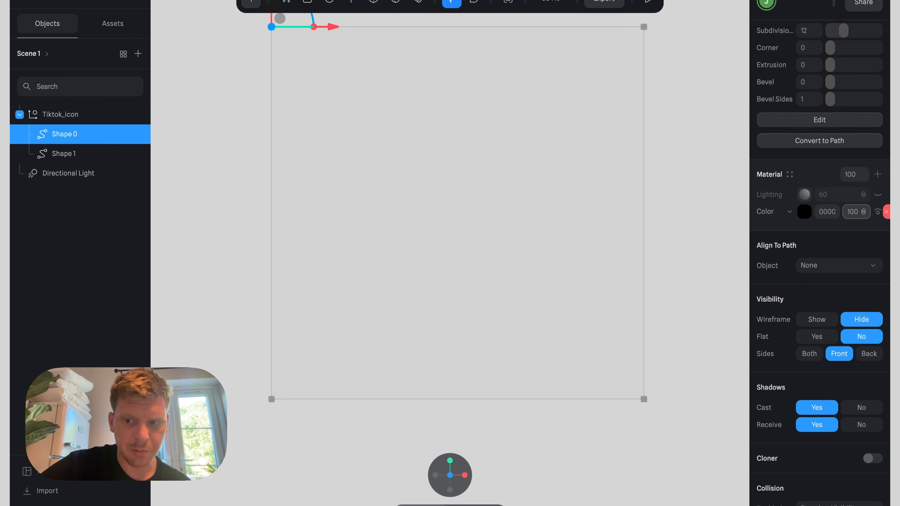
Step: Replace Shape 0's color layer with a new one and set its color to black
click(886, 212)
click(878, 192)
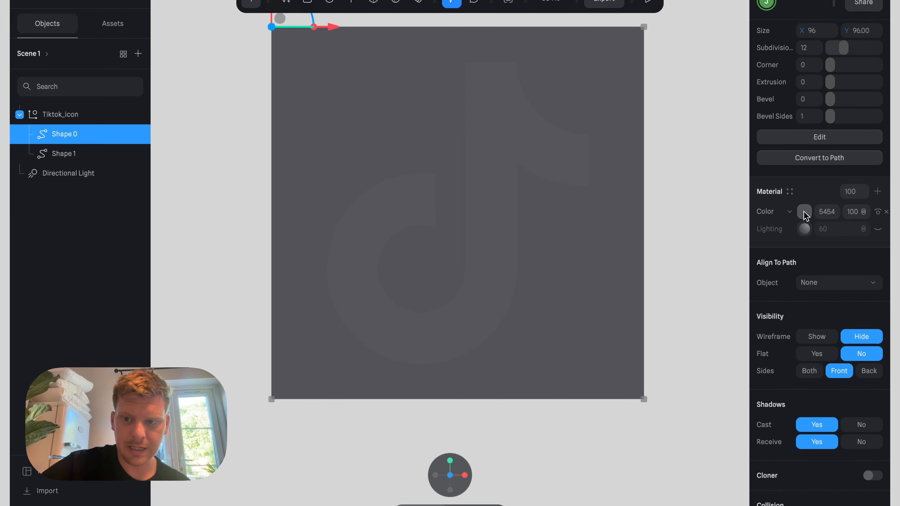
click(804, 228)
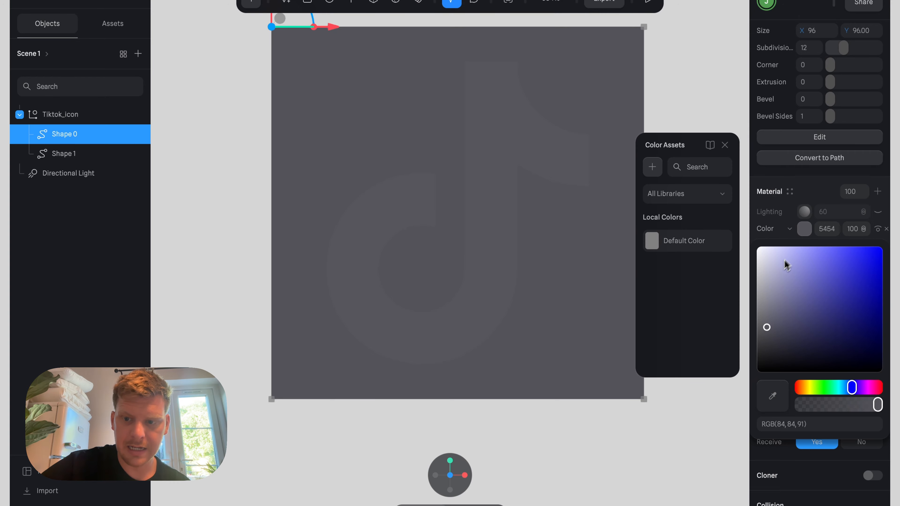
drag(778, 280, 747, 418)
click(808, 195)
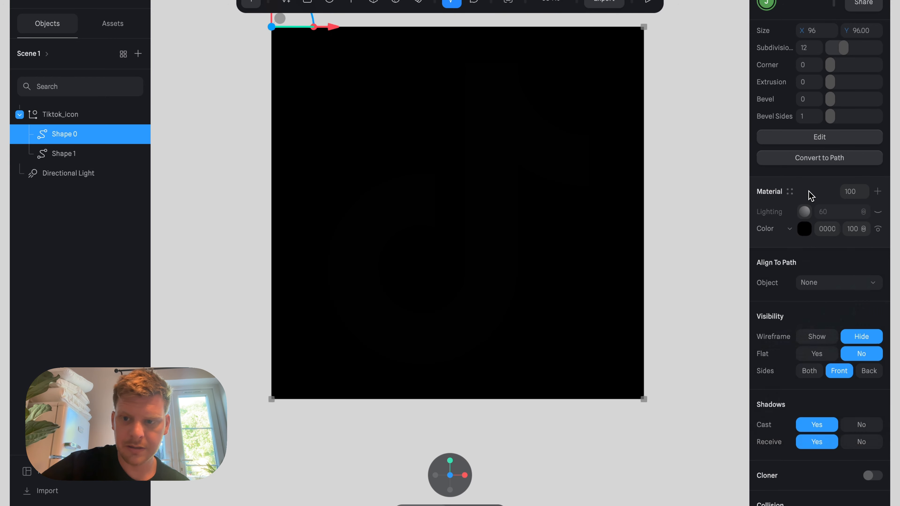
Step: Replace Shape 1's transparent color layer with a new one, set it to white, and deselect the shape
click(84, 154)
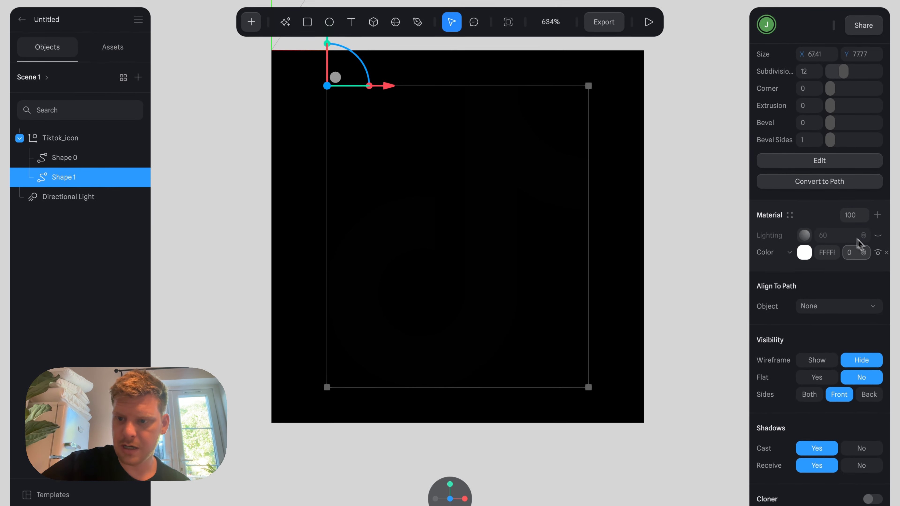
click(889, 262)
click(877, 225)
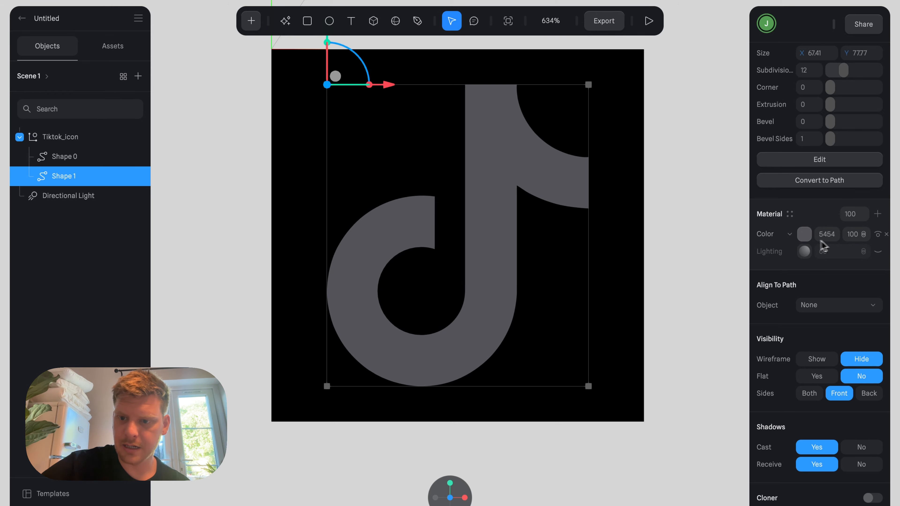
click(804, 236)
drag(804, 275, 717, 237)
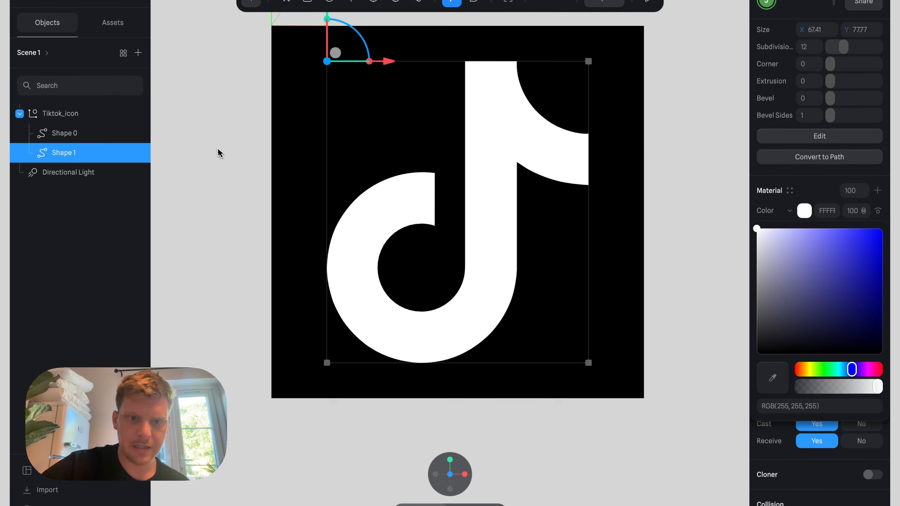
click(218, 149)
scroll(565, 400, down, 5)
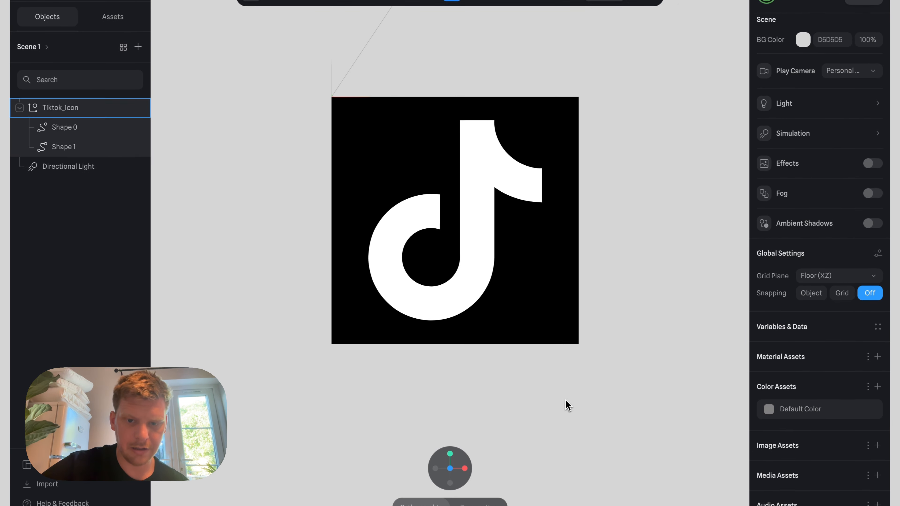
mouse_move(565, 401)
alt+mouse_down()
mouse_move(628, 403)
mouse_move(571, 345)
mouse_move(568, 416)
alt+mouse_up()
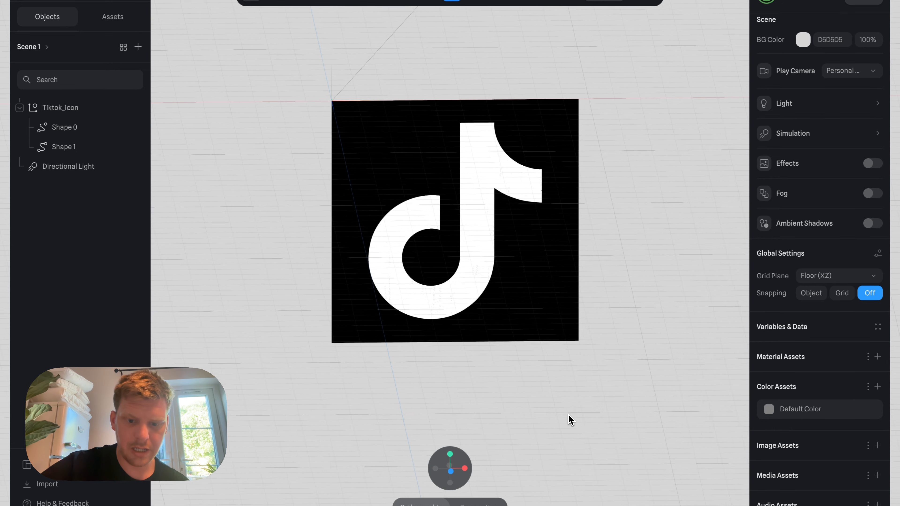
click(452, 472)
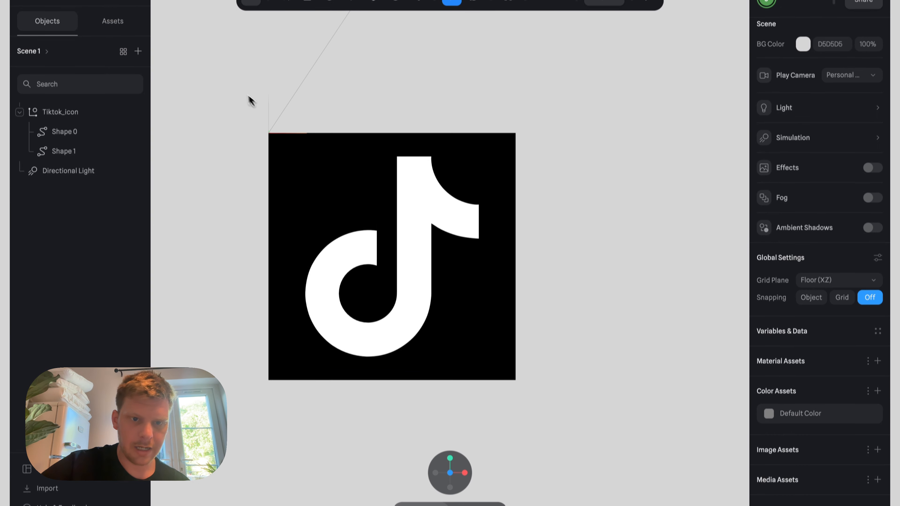
drag(239, 80, 517, 381)
scroll(518, 381, down, 4)
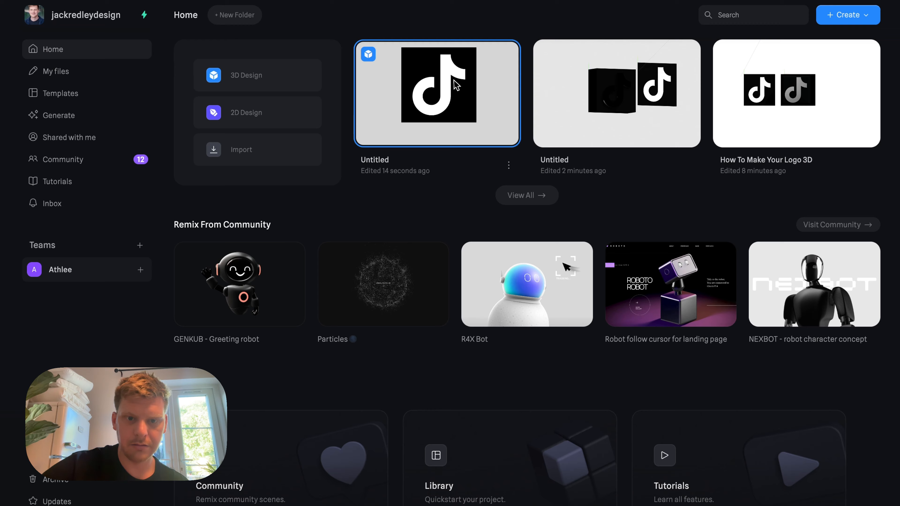
Step: Reopen the most recently edited untitled file with the TikTok icon from the Spline home page
click(455, 83)
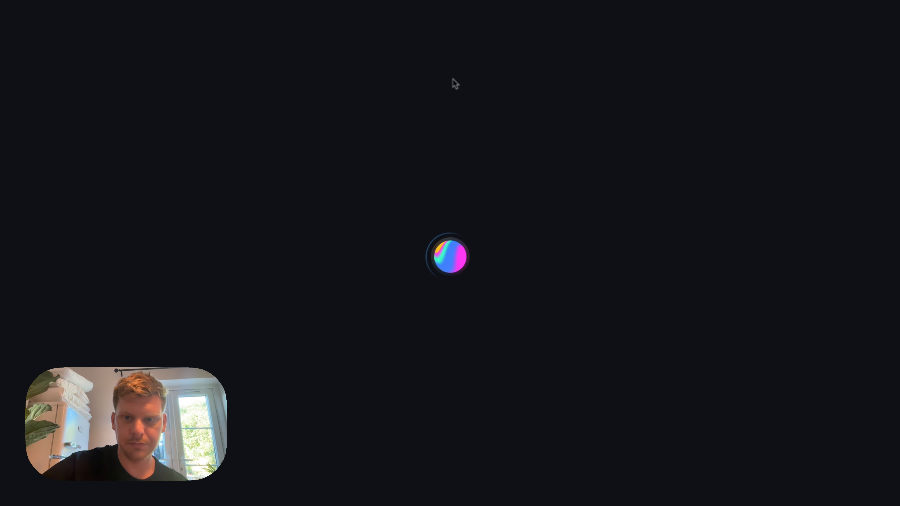
scroll(517, 412, down, 2)
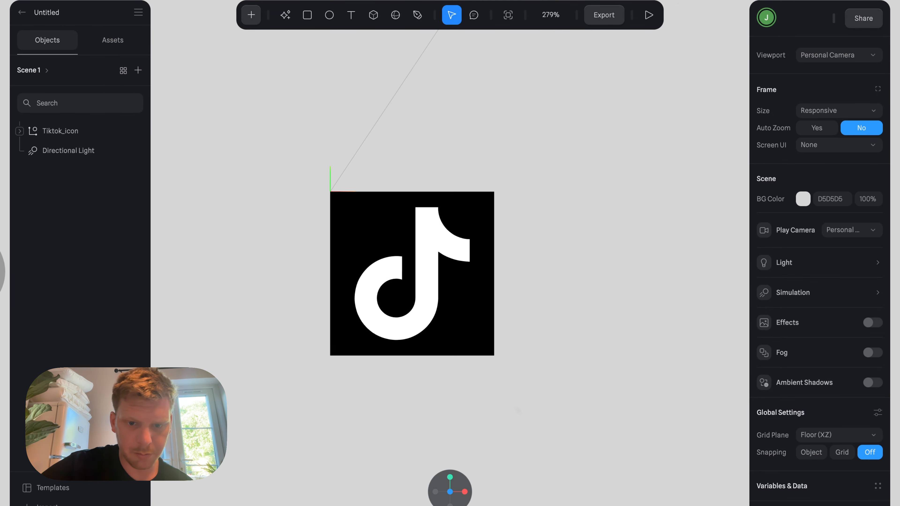
scroll(490, 399, left, 2)
Step: Paste a copy of the Tiktok_icon group, move it beside the original to about X -107, Y -1, and deselect it
key(ctrl+v)
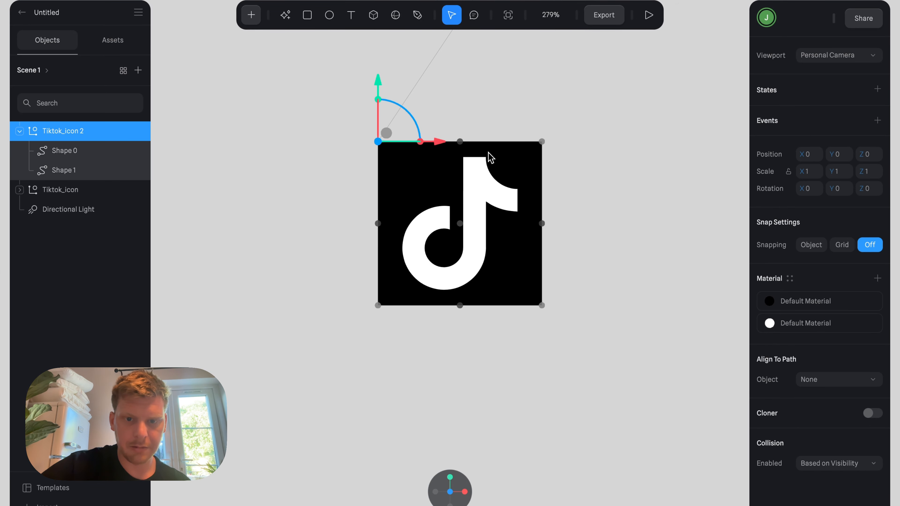
drag(487, 170, 303, 174)
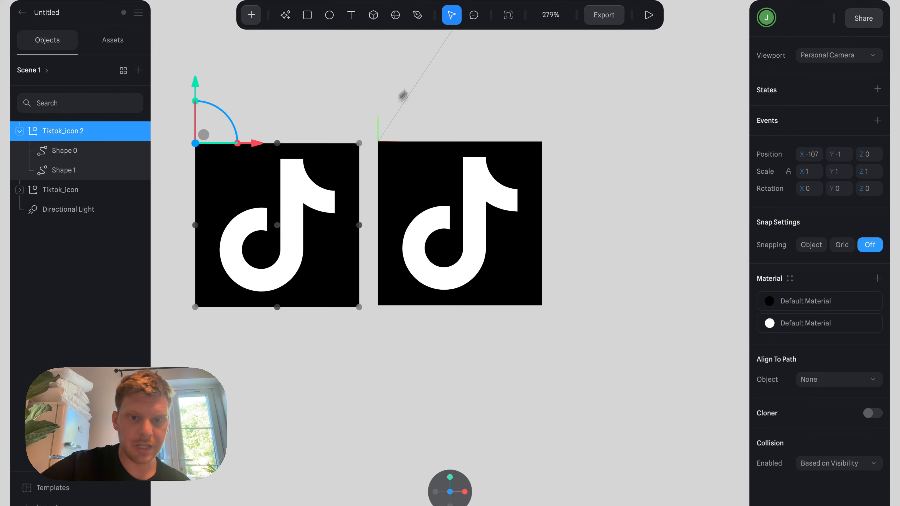
click(516, 272)
click(455, 403)
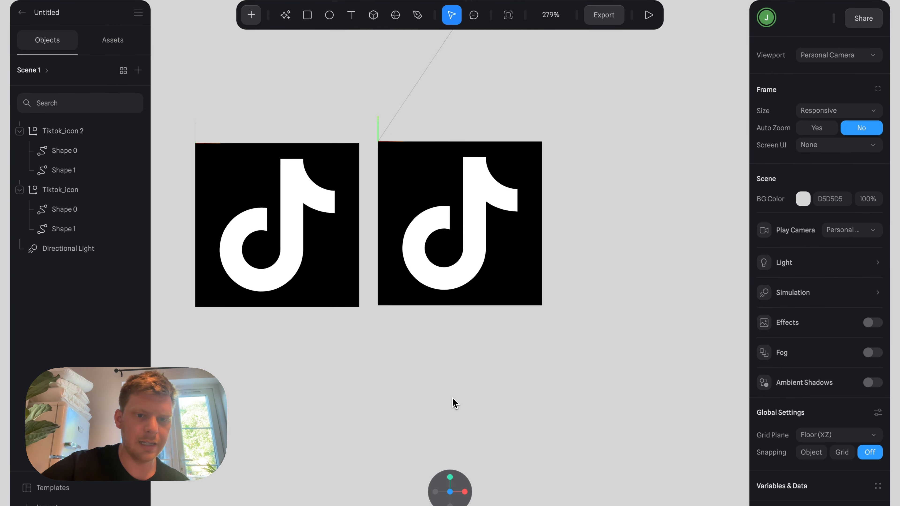
Step: In the Tiktok_icon 2 group, rename Shape 1 as Icon and Shape 0 as Cube
scroll(388, 357, down, 2)
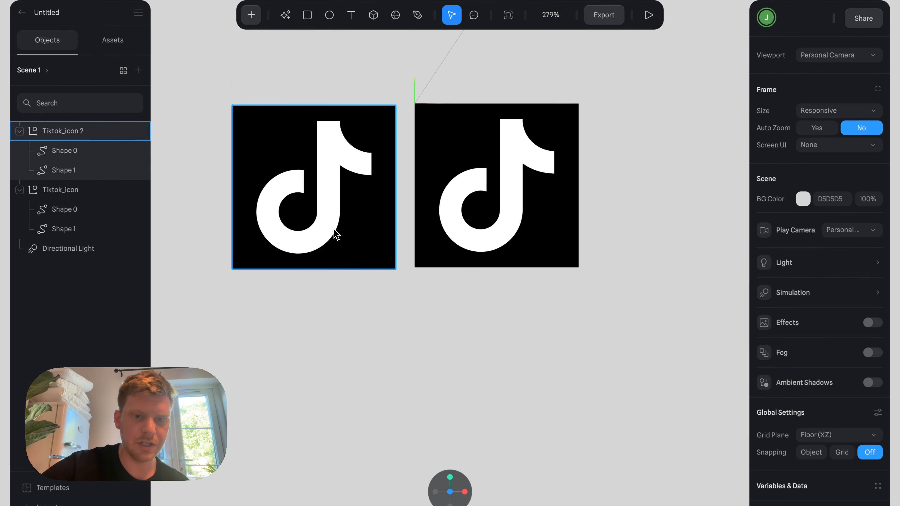
ctrl+scroll(336, 235, down, 5)
click(375, 236)
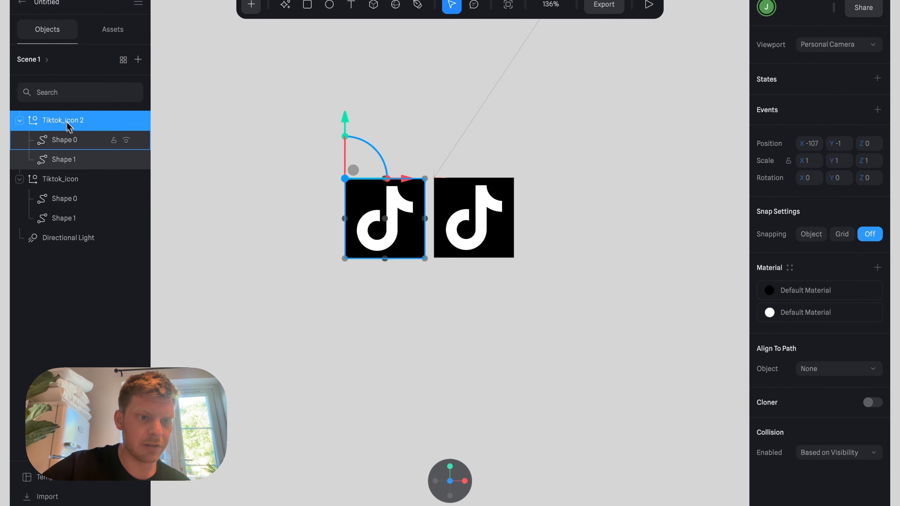
click(83, 143)
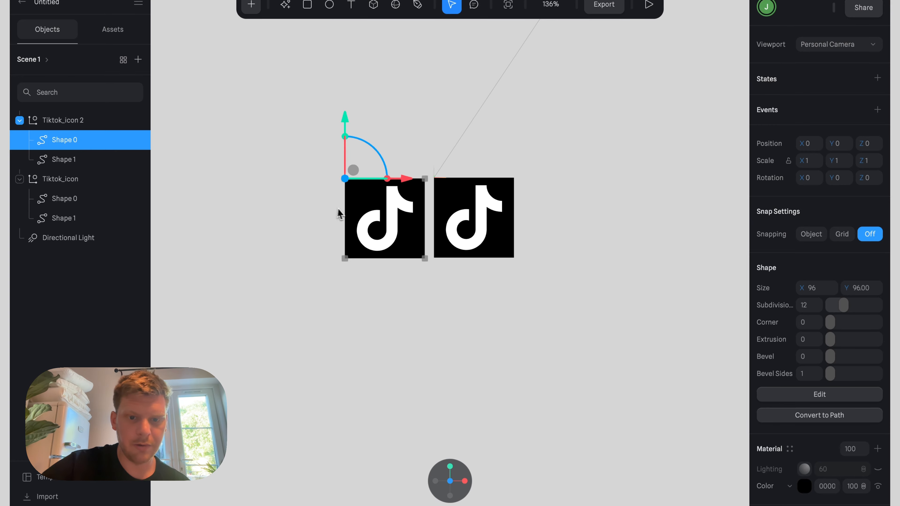
key(ctrl+equal)
click(73, 161)
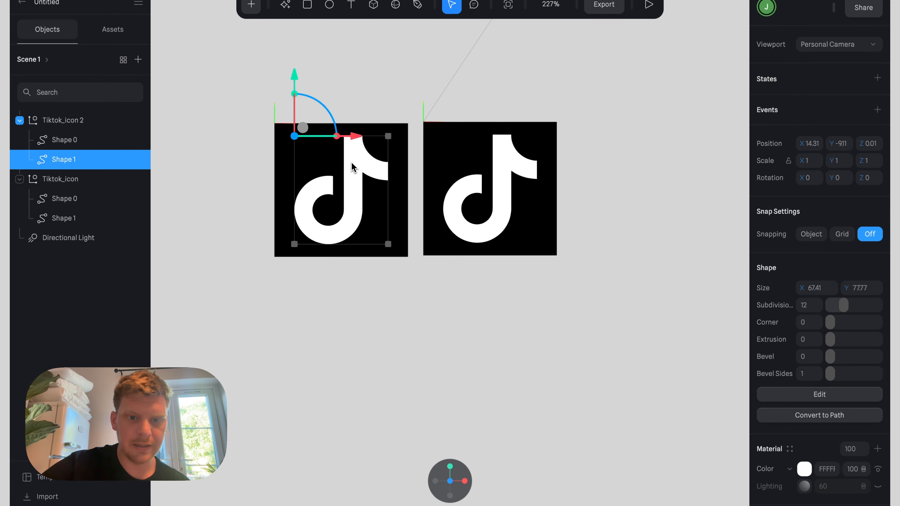
double_click(73, 162)
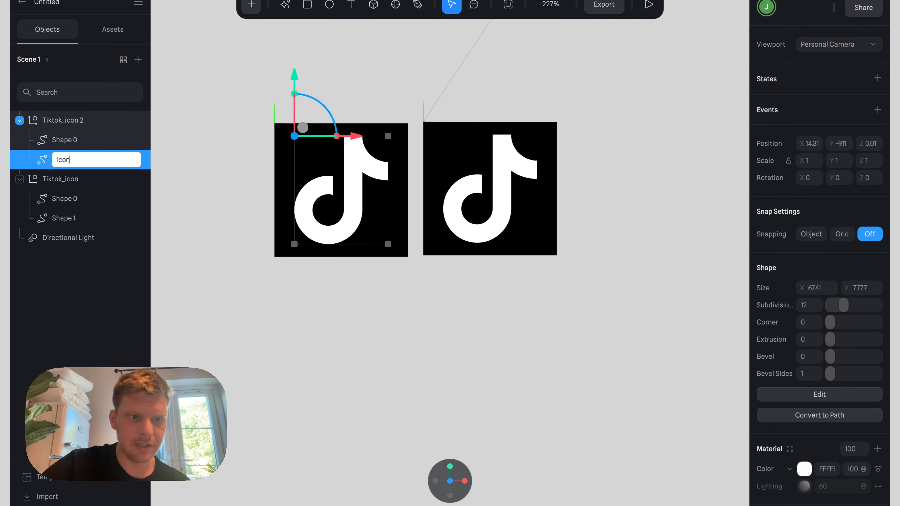
click(74, 141)
double_click(74, 142)
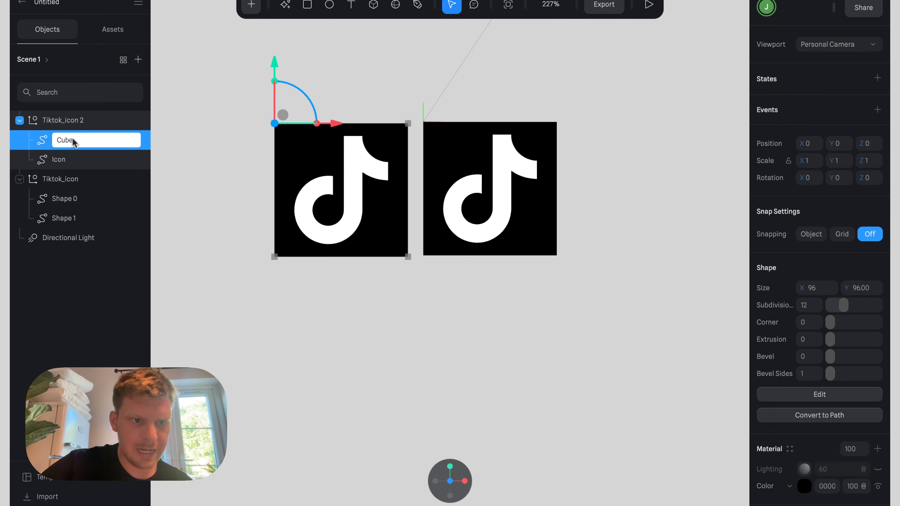
key(Return)
Step: Move the Tiktok_icon 2 group below the original icon, to about X -28, Y -123
click(388, 295)
click(391, 244)
drag(392, 243, 500, 408)
Step: Try reshaping the Icon by pulling a vector point on its upper curve outward, undo the change, and leave shape editing
ctrl+scroll(501, 407, up, 3)
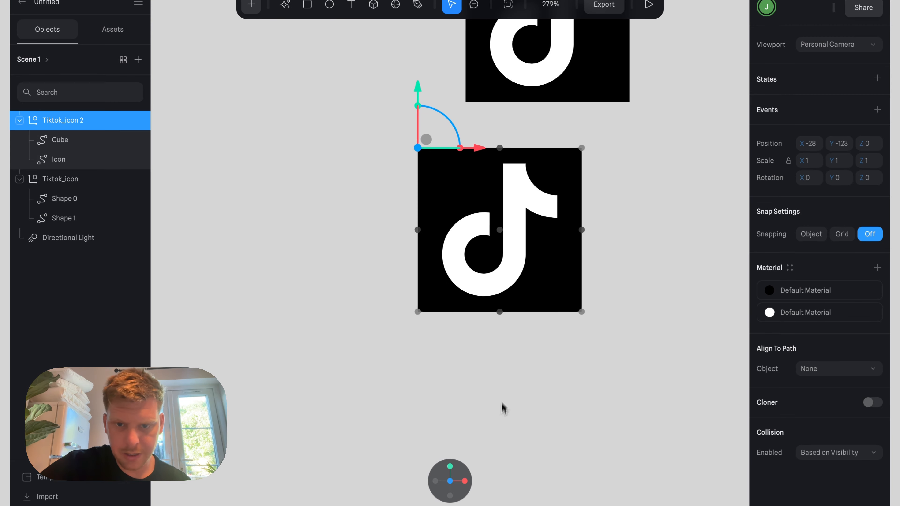
ctrl+scroll(526, 286, up, 5)
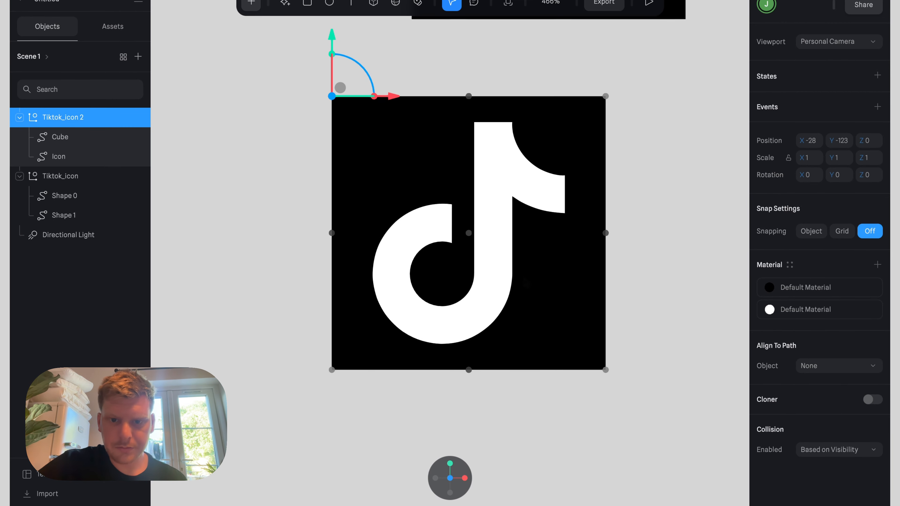
click(496, 201)
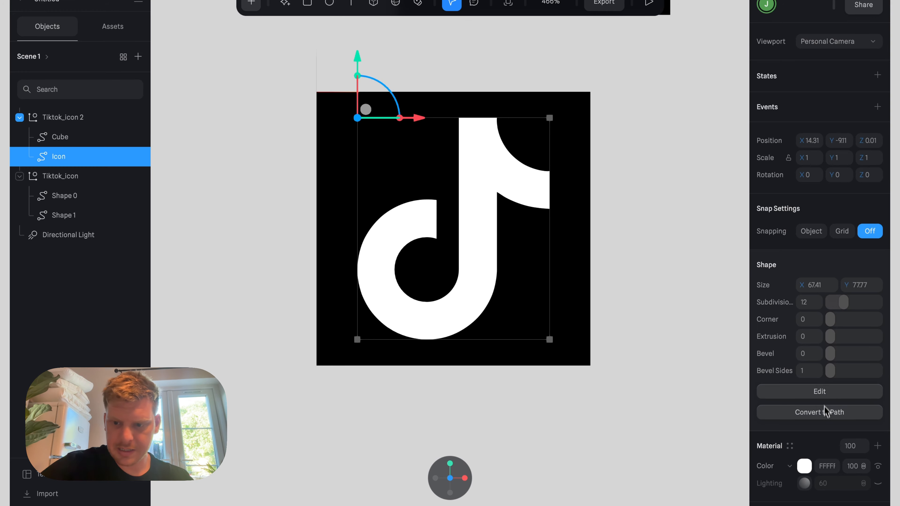
double_click(495, 179)
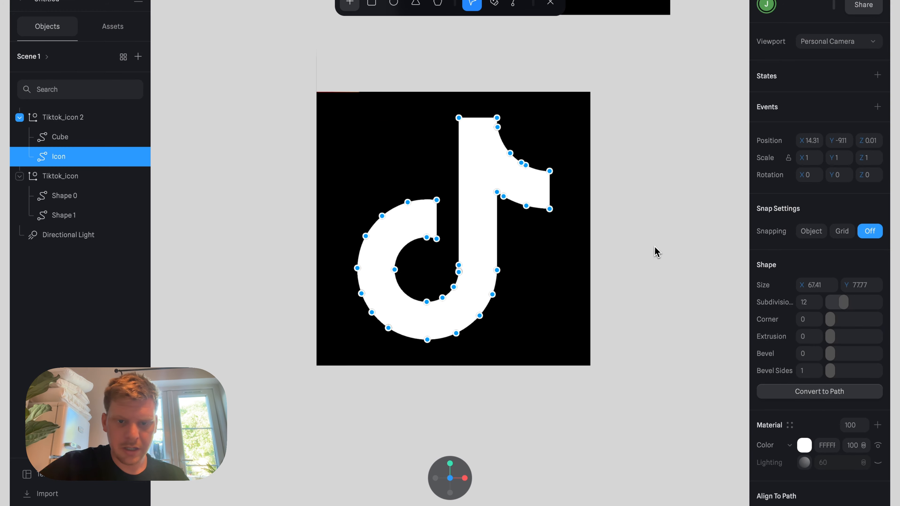
drag(511, 154, 523, 132)
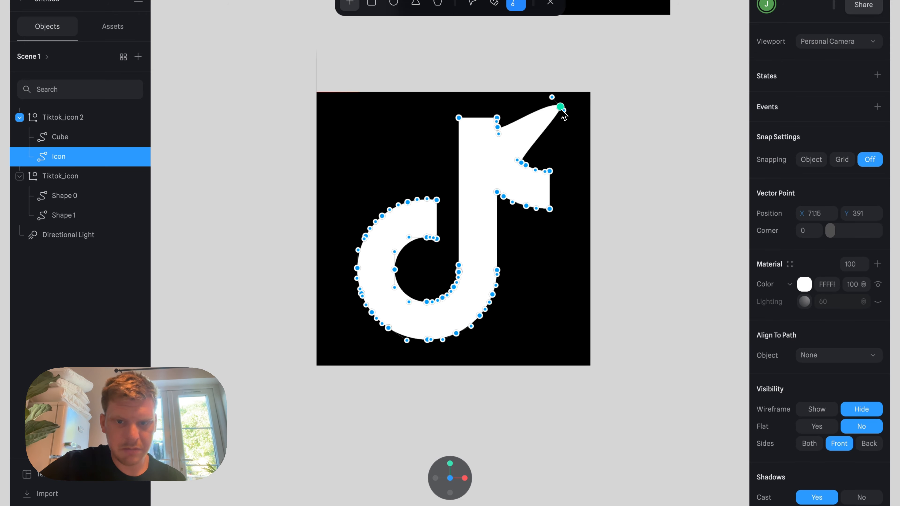
key(ctrl+z)
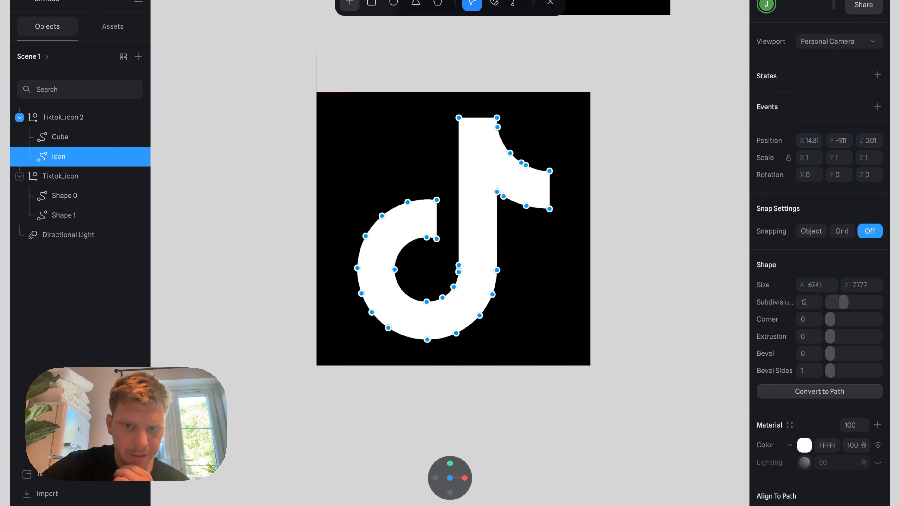
key(Escape)
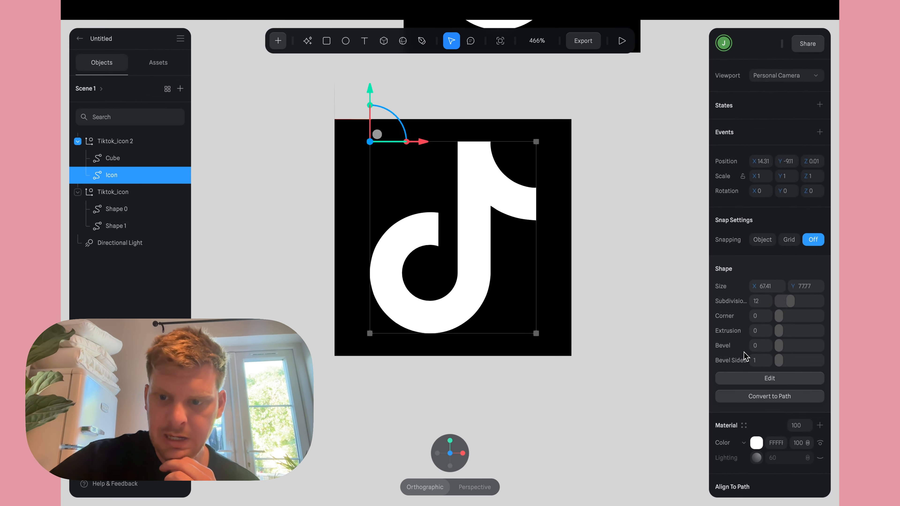
Step: Set the Icon shape's extrusion to 50, inspect its depth from an angle, and return to the front view
click(761, 331)
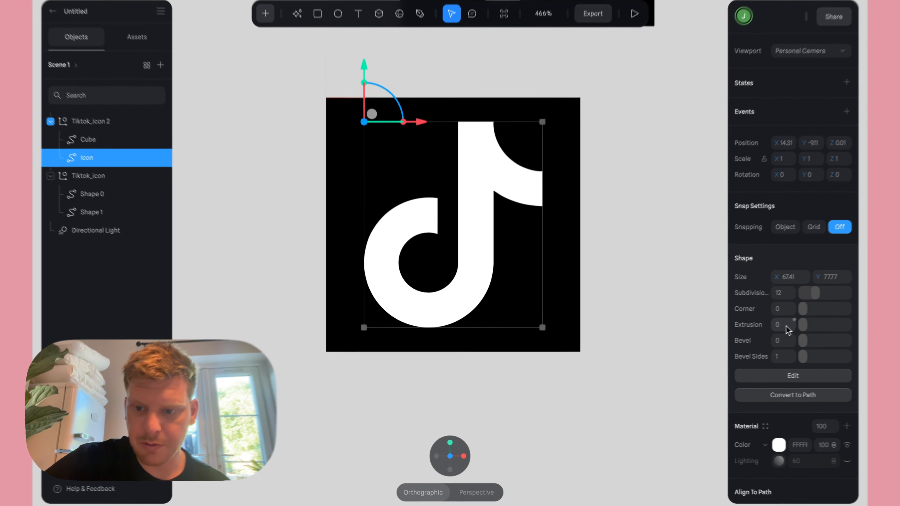
text(50)
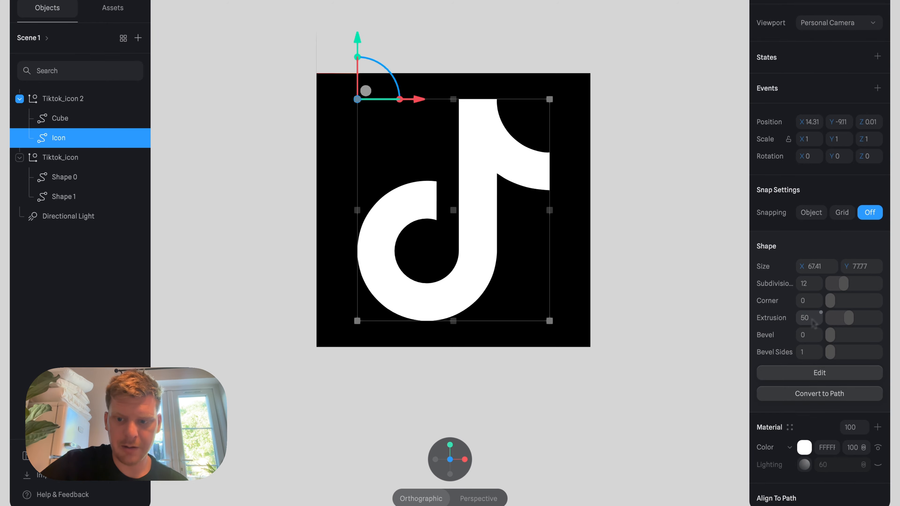
middle_drag(669, 323, 677, 304)
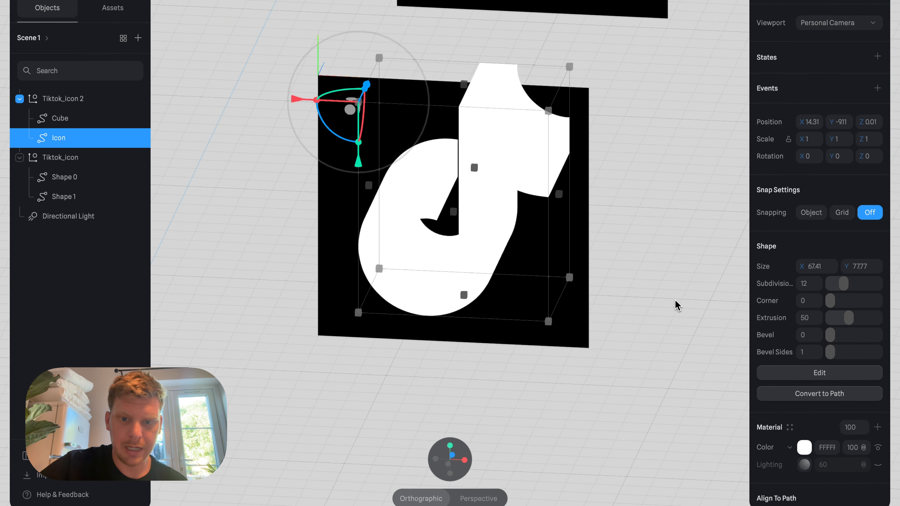
click(453, 455)
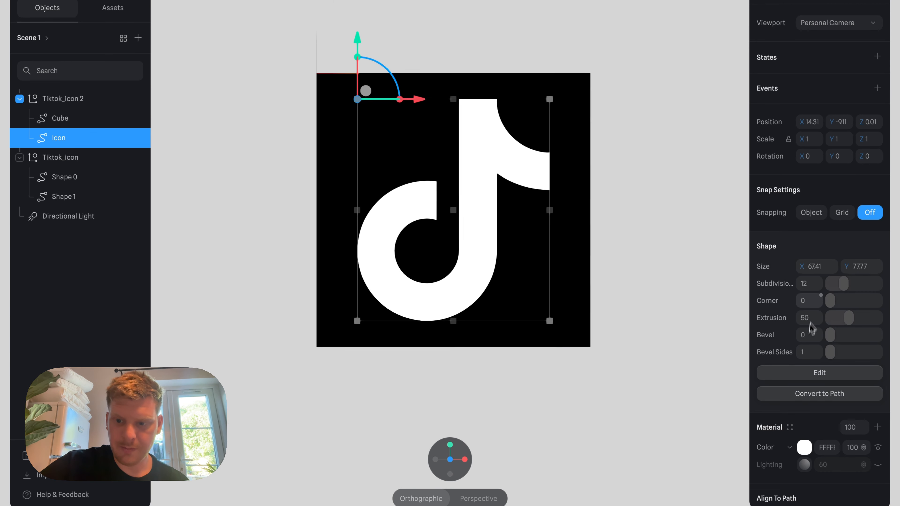
Step: Set the Cube shape's extrusion to 45, deselect it, and check the depth from an angle before returning to the front view
click(587, 188)
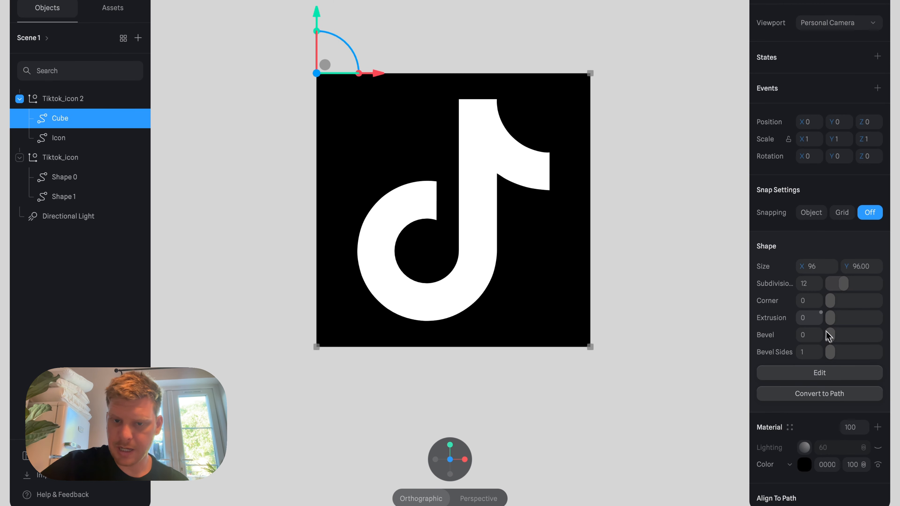
click(808, 318)
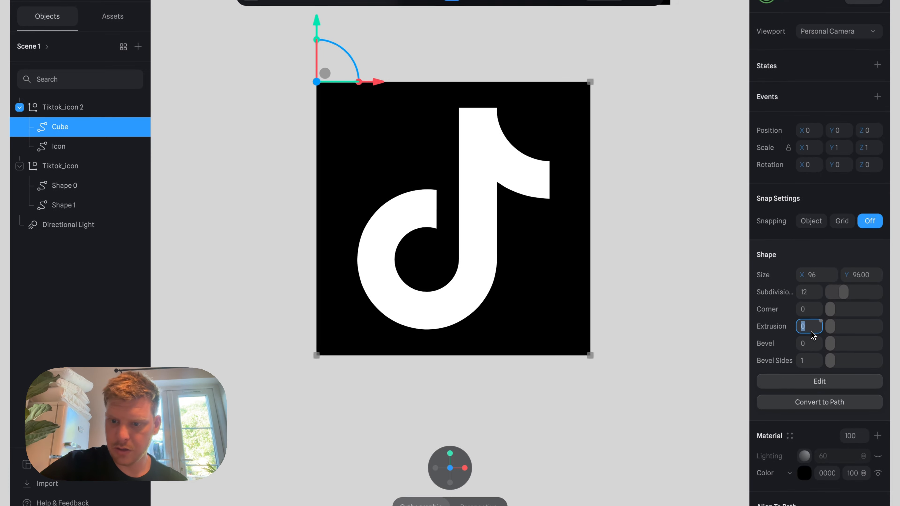
click(607, 336)
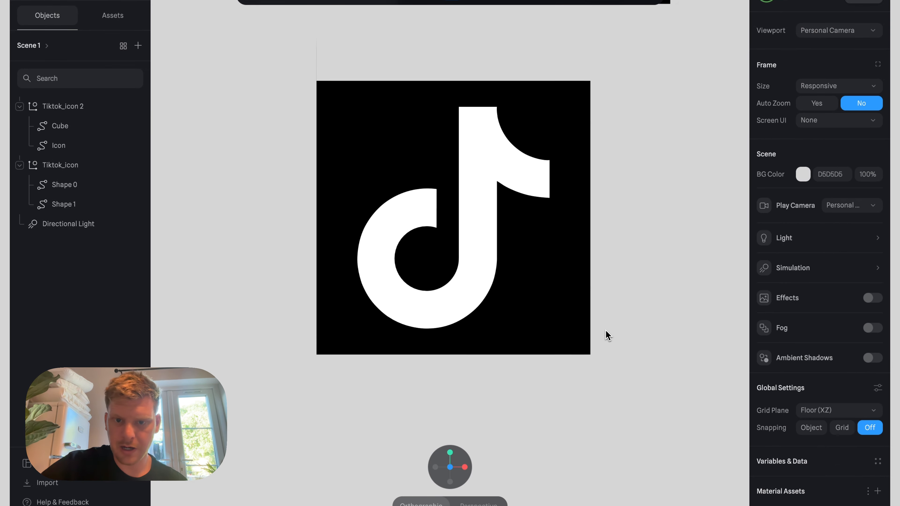
drag(606, 335, 561, 414)
click(447, 464)
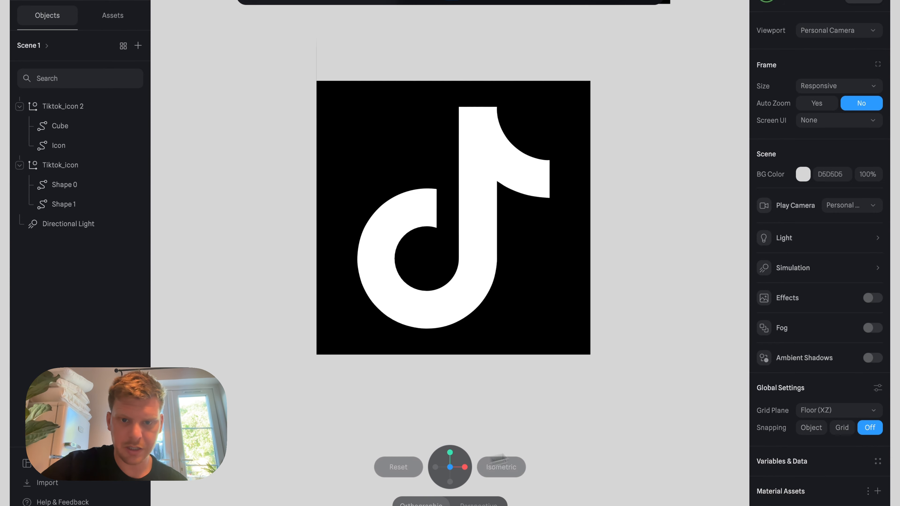
Step: Round the Cube's corners with a corner value of 12, deselect it, and inspect the result before returning to the front view
click(581, 132)
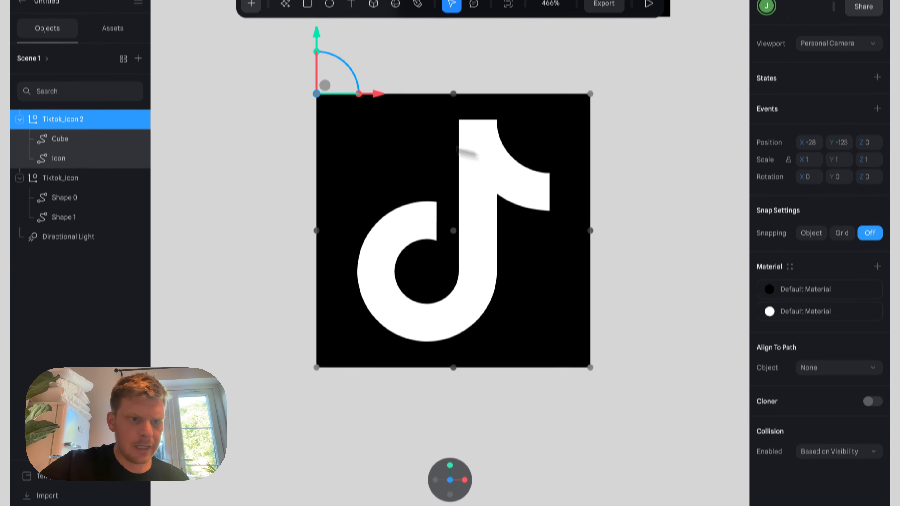
click(77, 127)
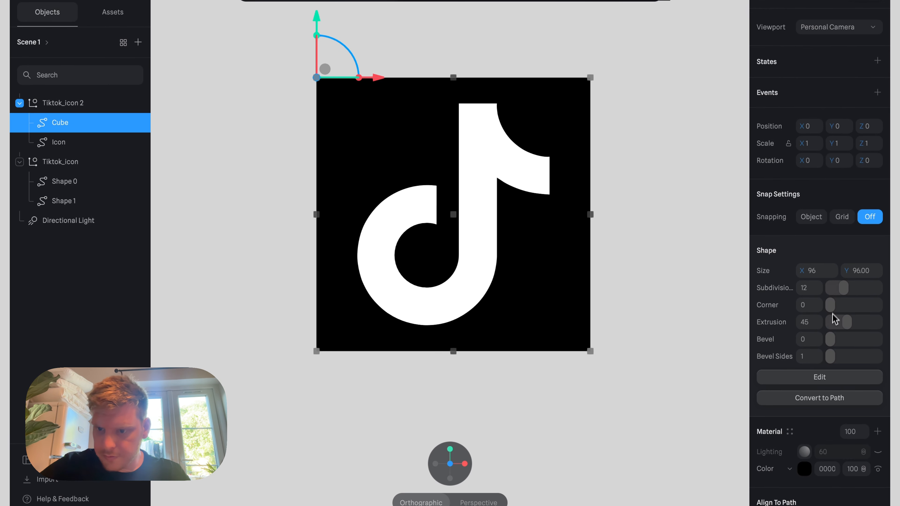
drag(837, 311, 838, 311)
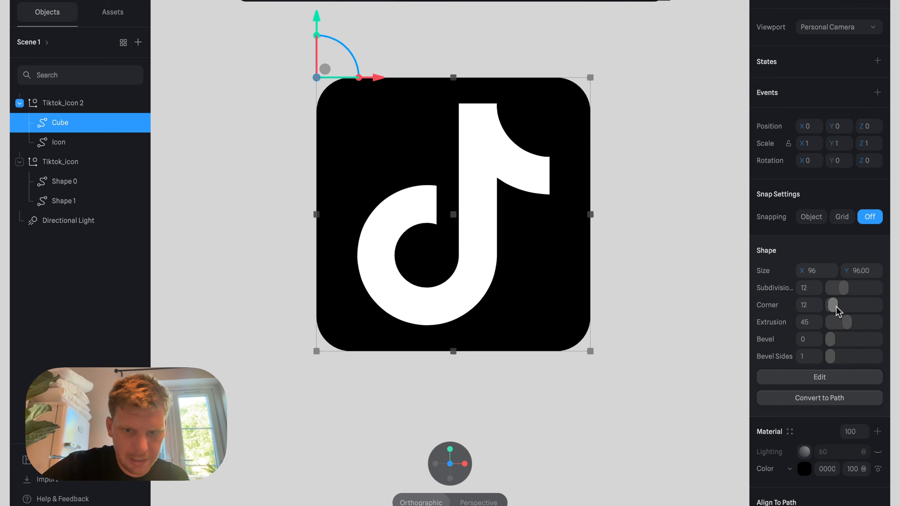
click(571, 390)
mouse_move(568, 390)
mouse_down()
mouse_move(626, 392)
mouse_move(567, 400)
mouse_up()
click(450, 466)
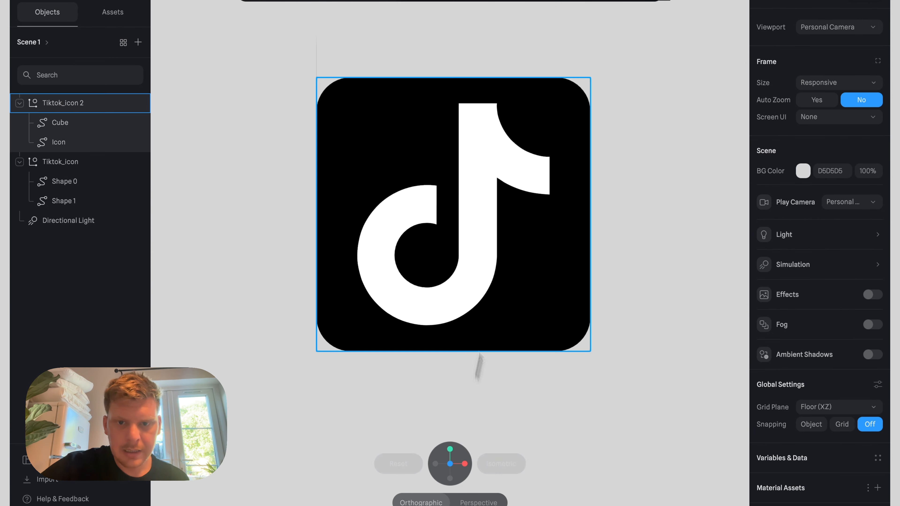
Step: Select the Icon shape inside the Tiktok_icon 2 group and add a new Color layer to its material
click(571, 134)
double_click(476, 170)
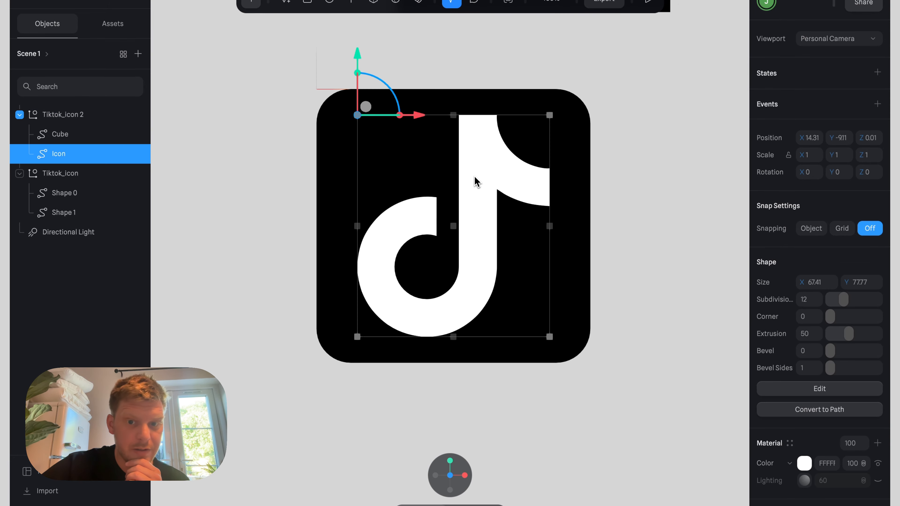
scroll(826, 418, down, 5)
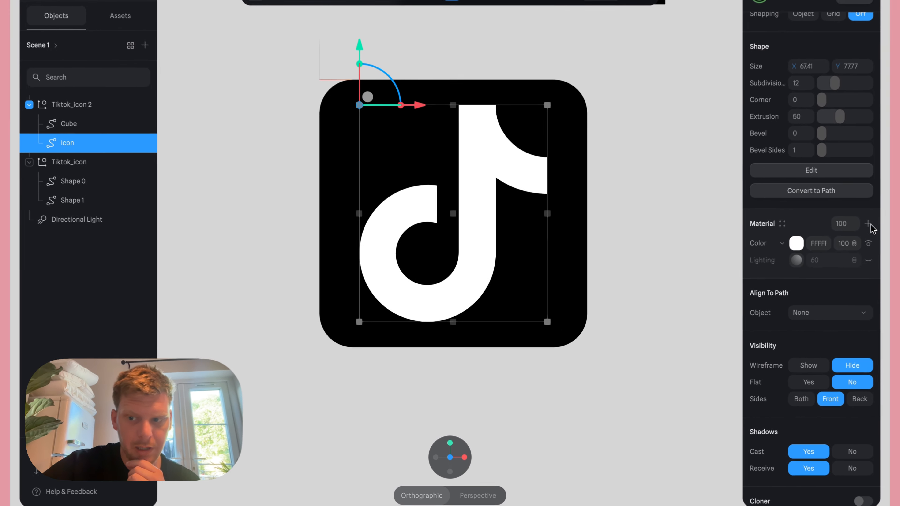
click(821, 246)
Step: Change the Icon's new top Color layer to a violet-blue shade and close its color settings
click(804, 239)
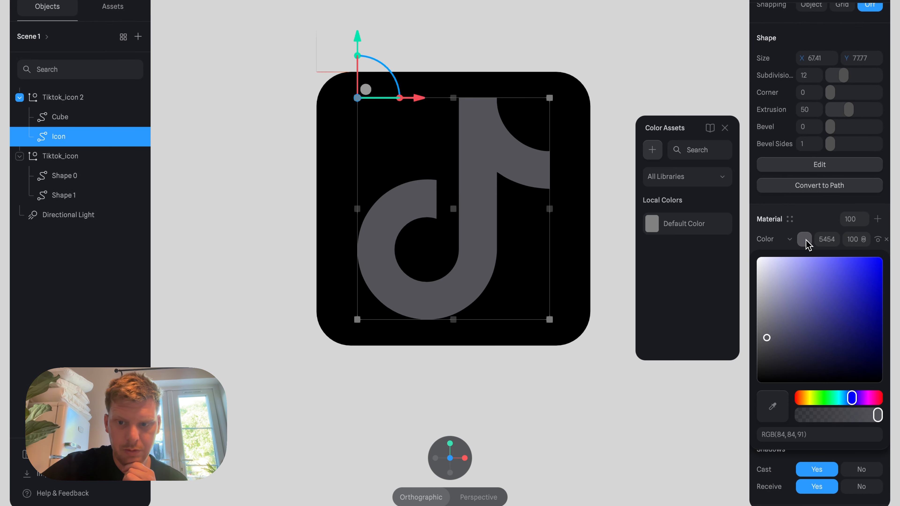
click(804, 240)
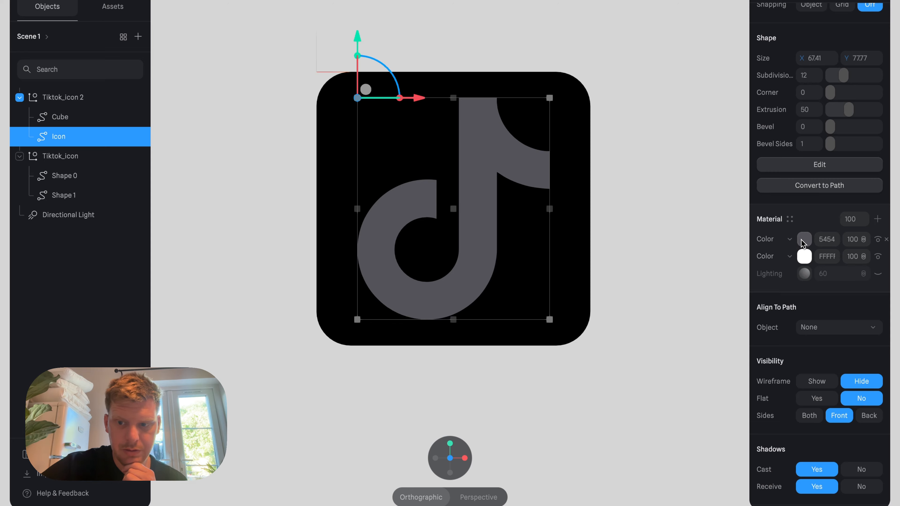
click(803, 241)
drag(788, 292, 821, 299)
click(821, 219)
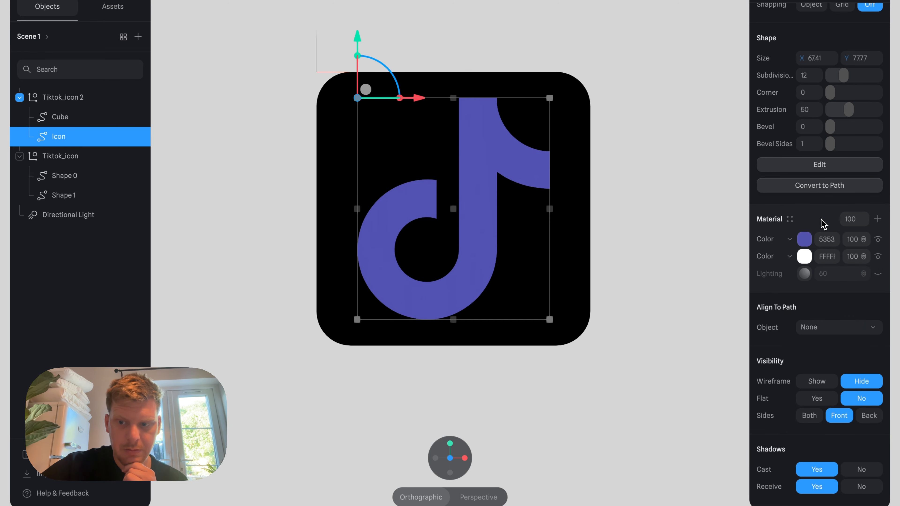
Step: Change the Icon's top material layer type to Matcap, inspect it from an angle, and return to the front view with the Icon selected
click(790, 240)
click(849, 211)
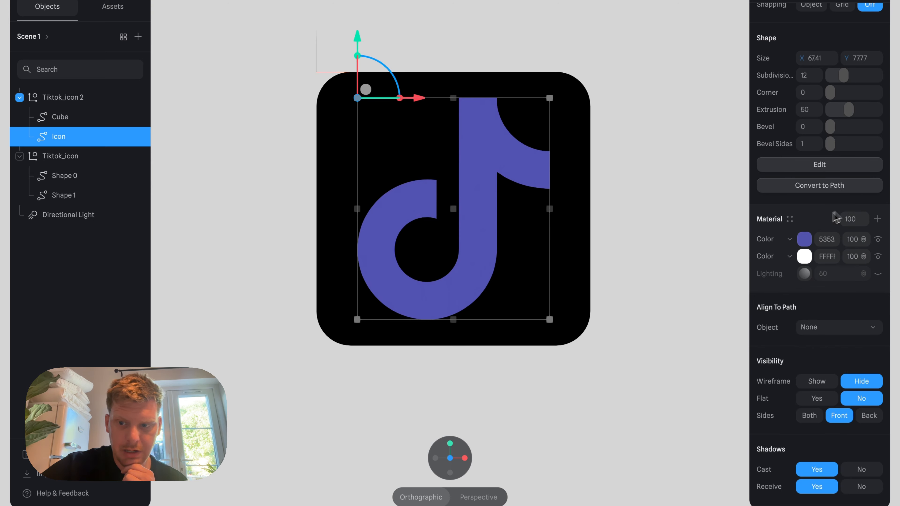
click(789, 239)
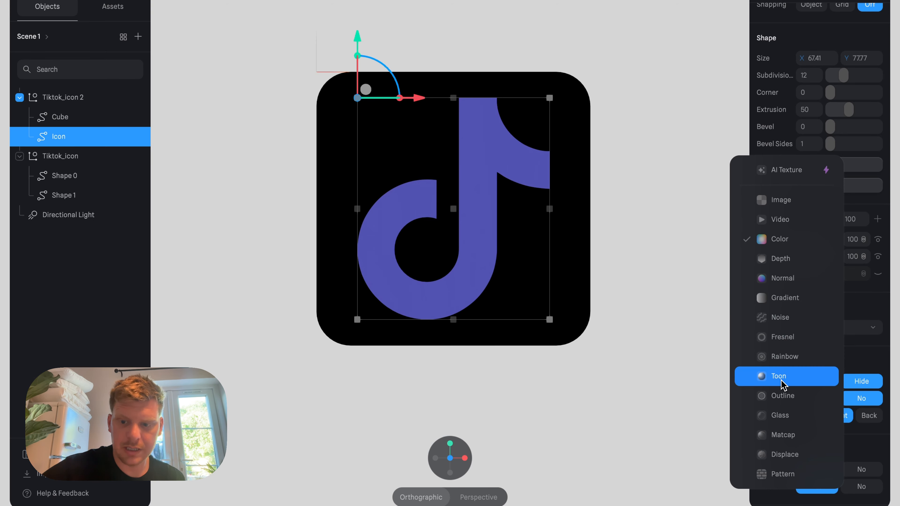
click(783, 435)
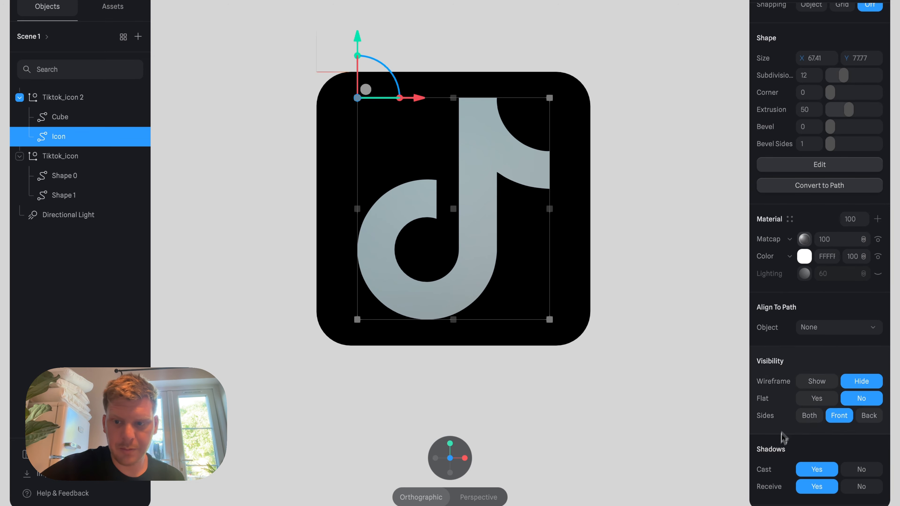
click(673, 239)
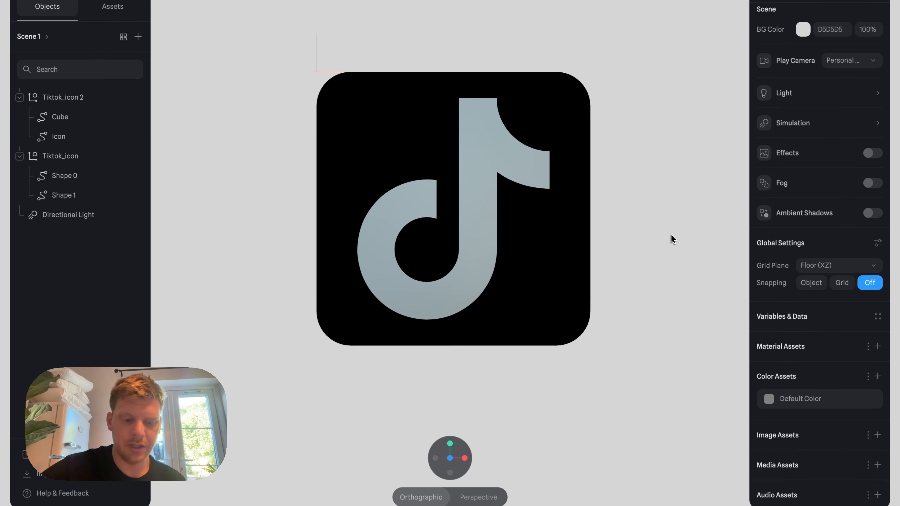
mouse_move(650, 250)
alt+mouse_down()
mouse_move(693, 277)
mouse_move(661, 240)
alt+mouse_up()
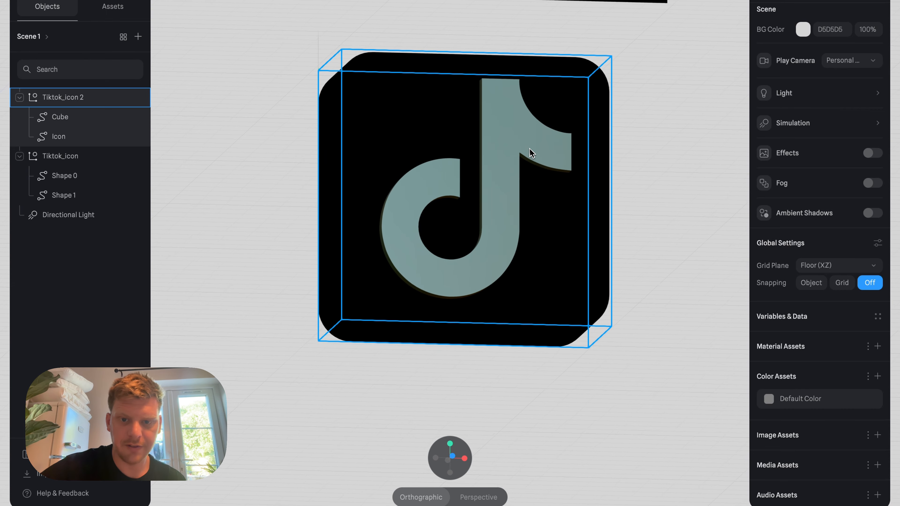
double_click(530, 151)
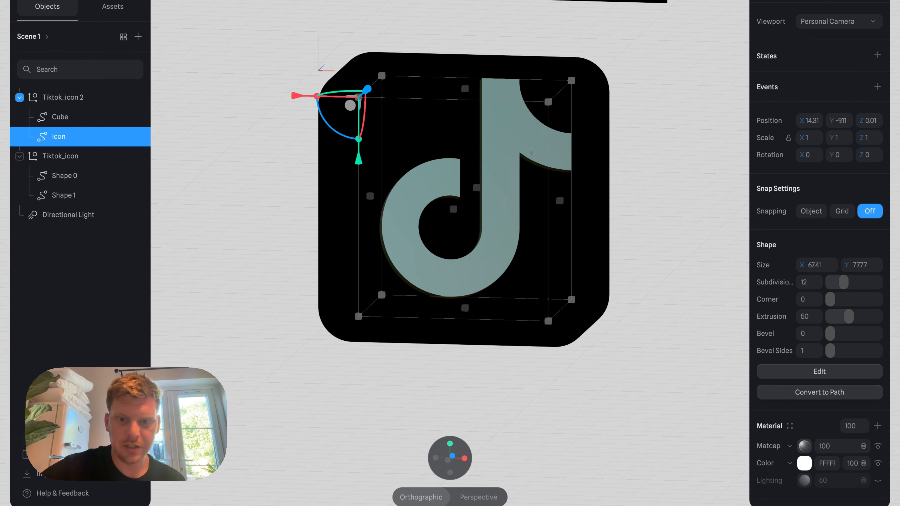
click(453, 457)
Step: Open the Icon's Matcap layer settings and browse the available matcap images in the Spline Library
scroll(835, 430, down, 1)
scroll(836, 433, down, 3)
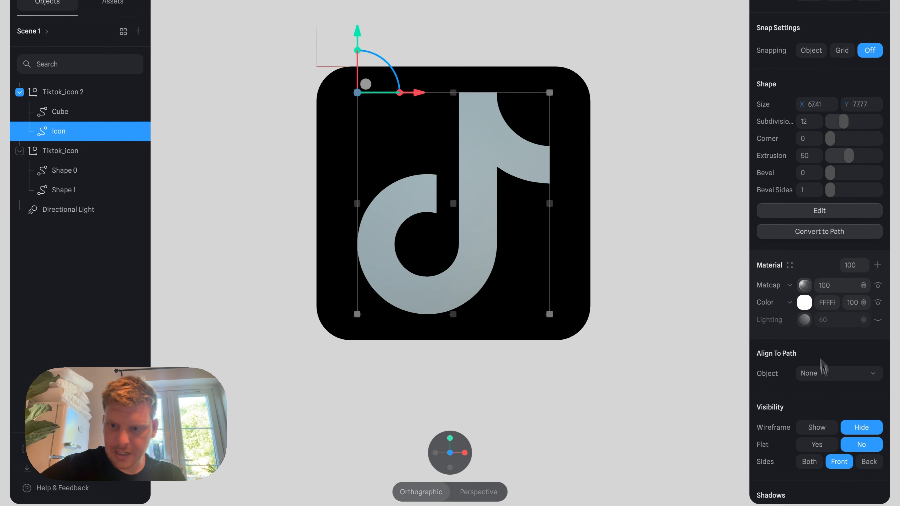
click(805, 286)
click(804, 285)
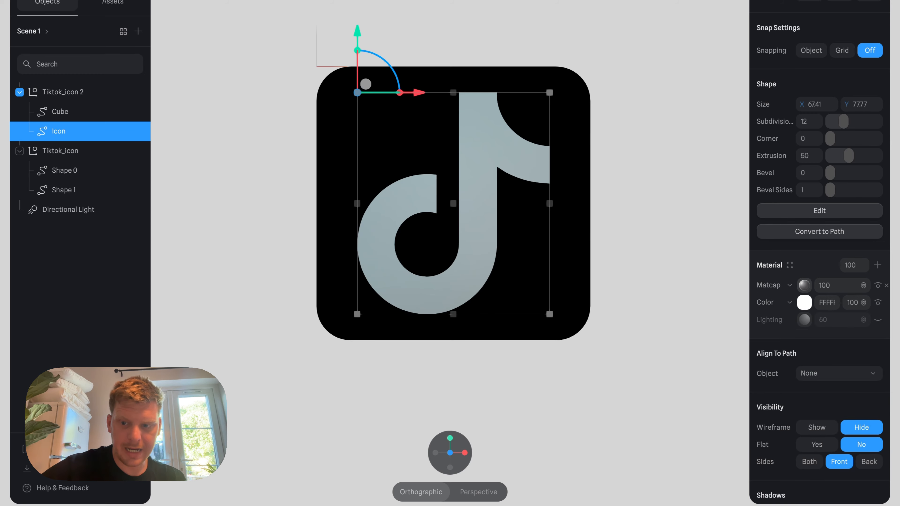
click(805, 285)
scroll(687, 247, down, 2)
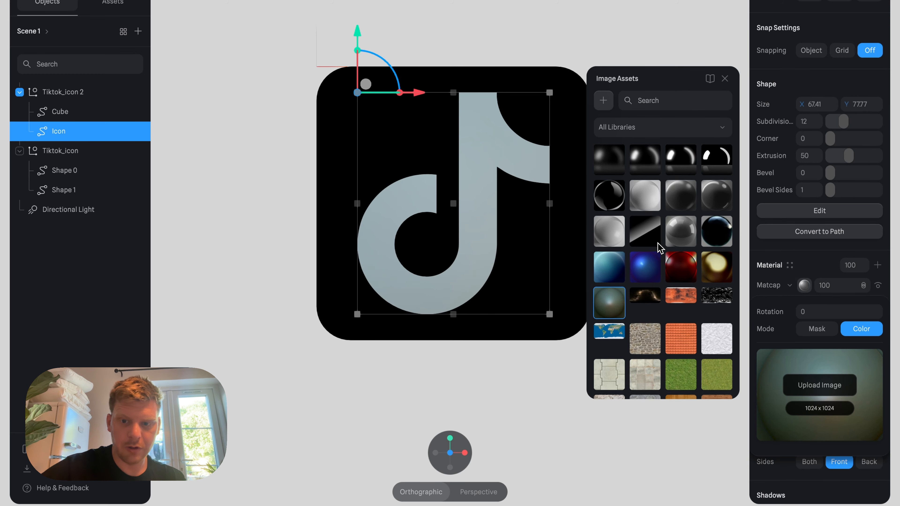
scroll(666, 251, up, 2)
Step: Try several library images on the Icon's Matcap layer, including the gold, red, blue, grey and black glossy ones
click(717, 284)
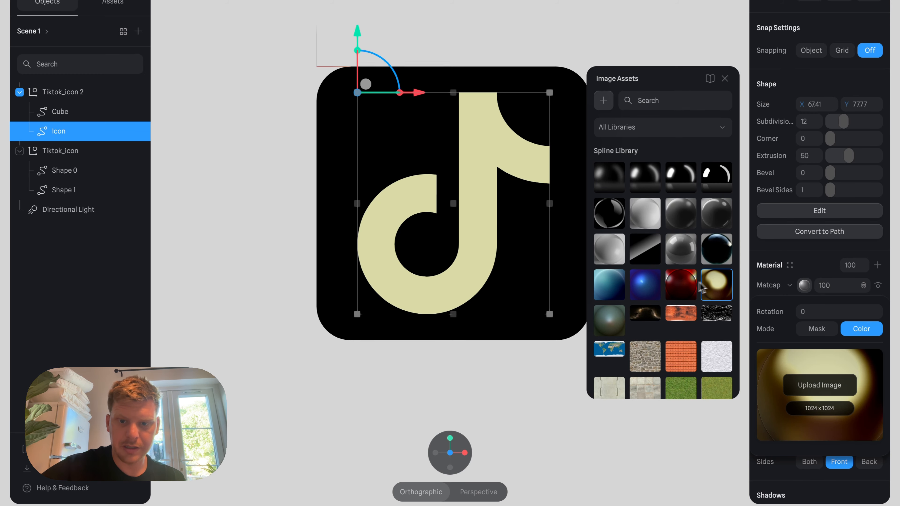
click(682, 287)
click(646, 286)
click(645, 249)
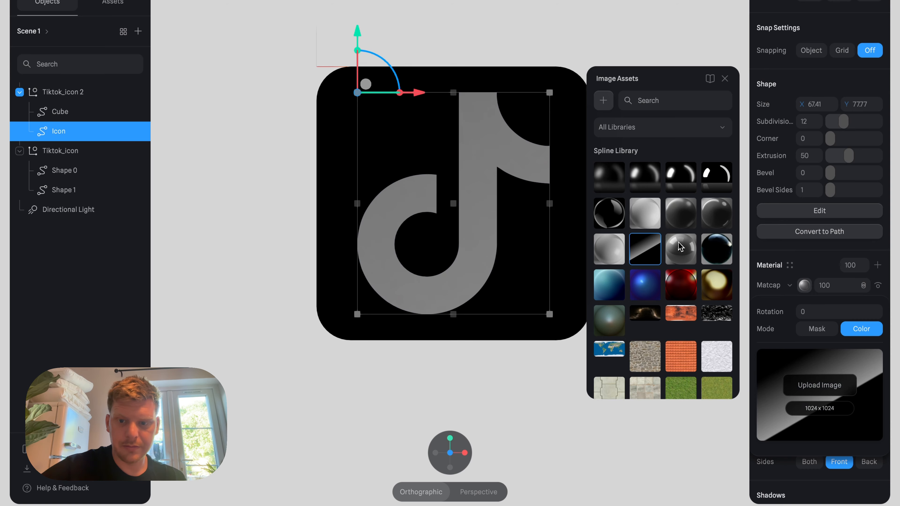
click(681, 248)
click(710, 249)
click(714, 218)
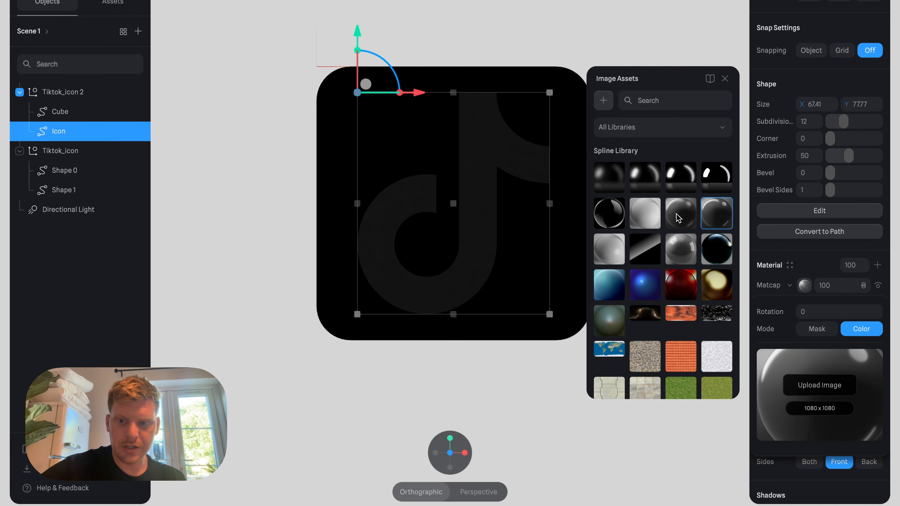
click(636, 222)
click(615, 221)
scroll(656, 253, down, 3)
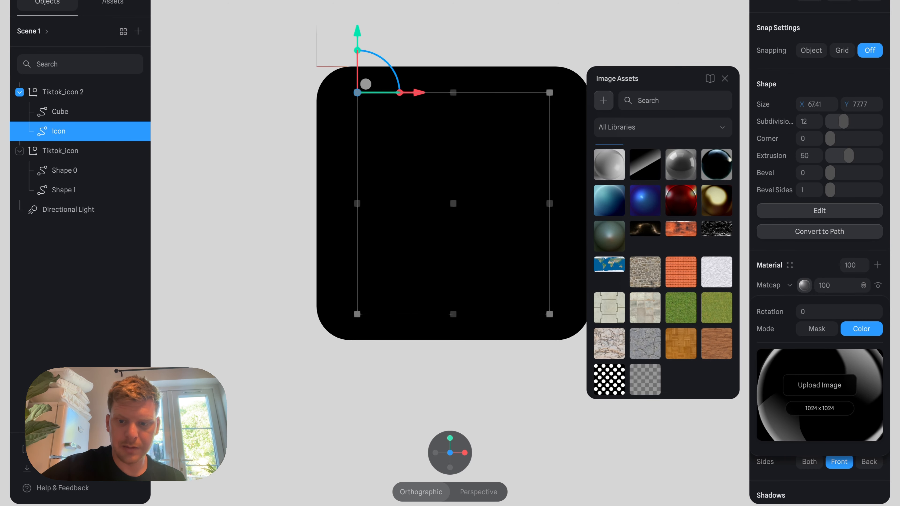
scroll(653, 284, up, 3)
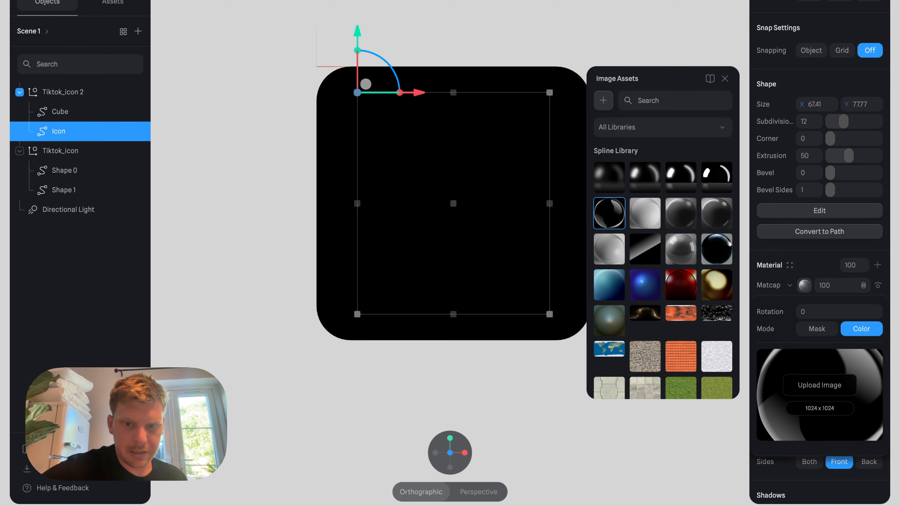
Step: Apply the black matcap image with hard white highlights to the Icon, inspect it from an angle, and return to the front view
click(718, 176)
click(724, 78)
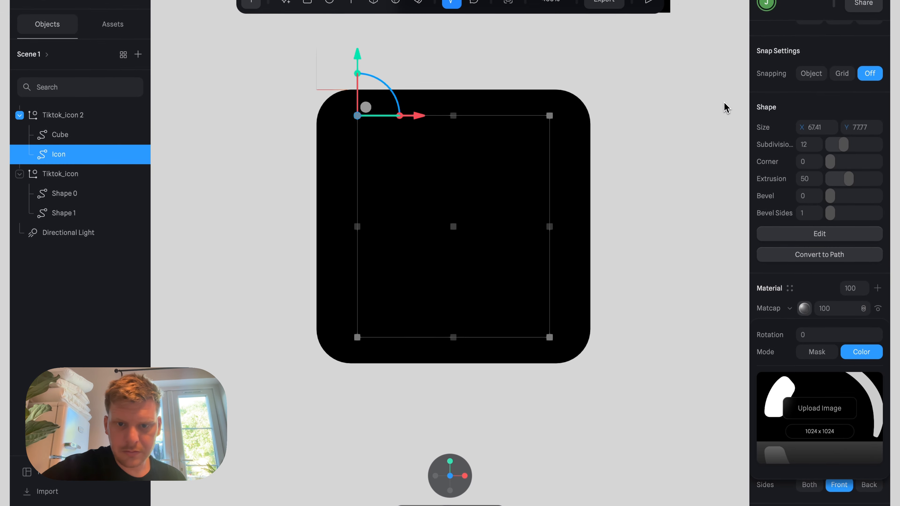
alt+drag(607, 329, 647, 331)
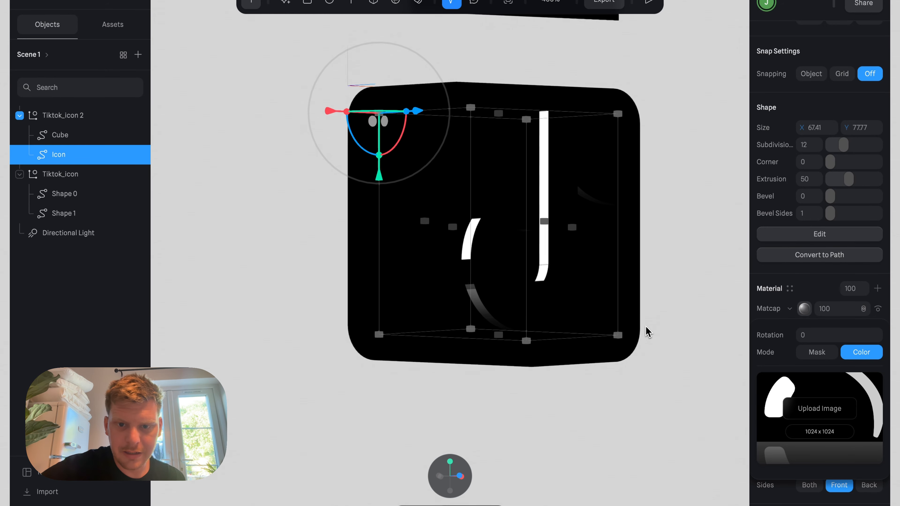
click(461, 472)
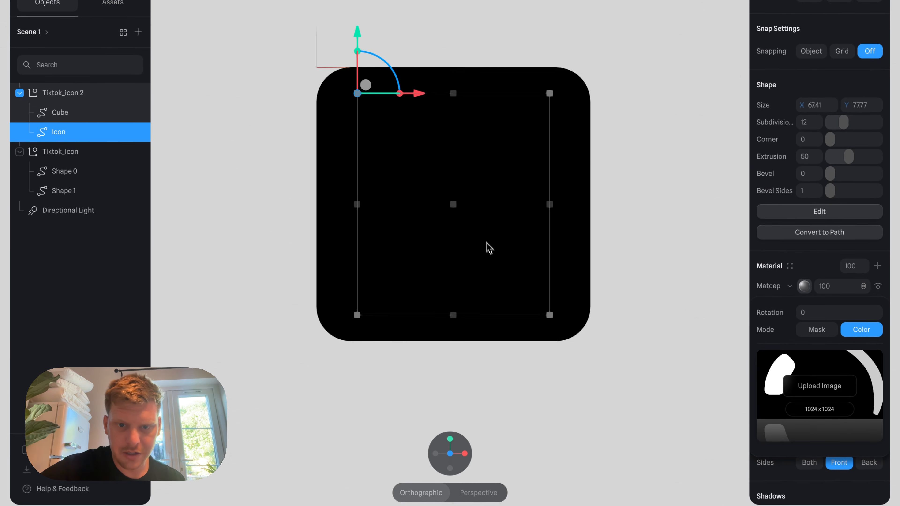
click(823, 271)
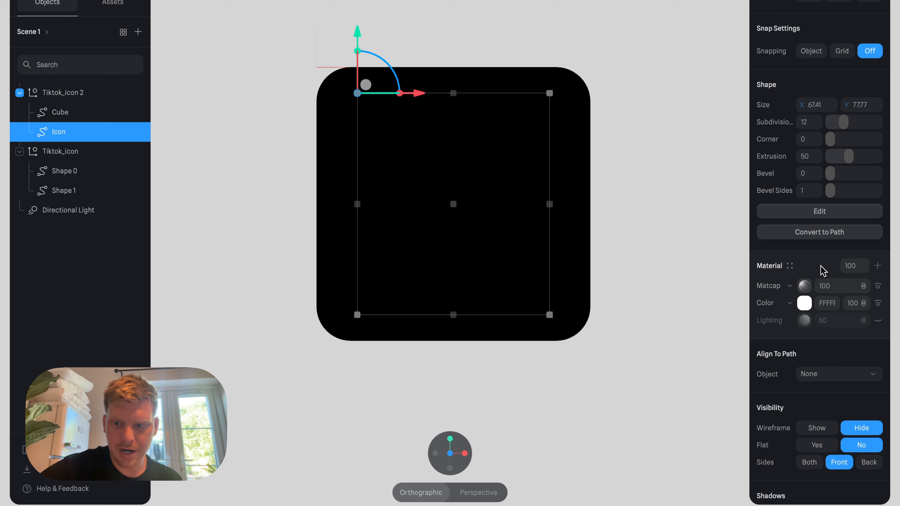
Step: Set the Icon's Matcap layer blend mode to Multiply, inspect it from an angle, and return to the front view
click(863, 287)
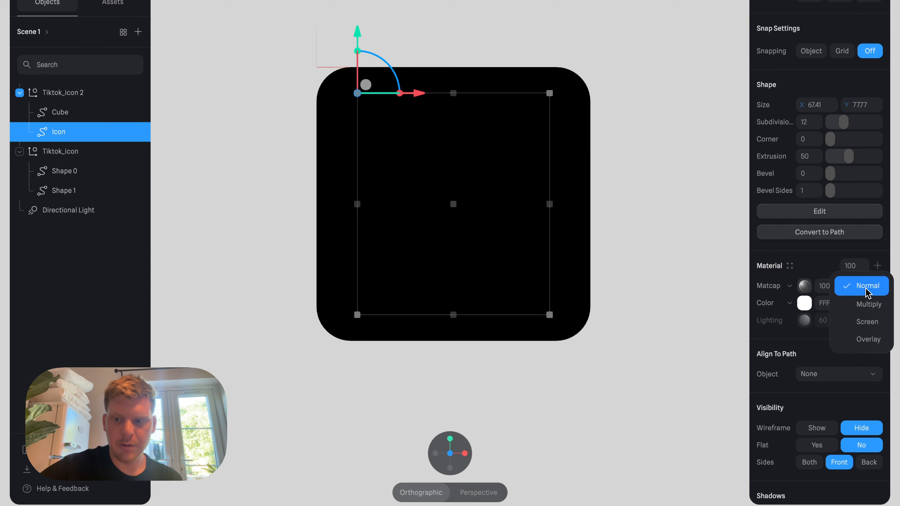
click(867, 305)
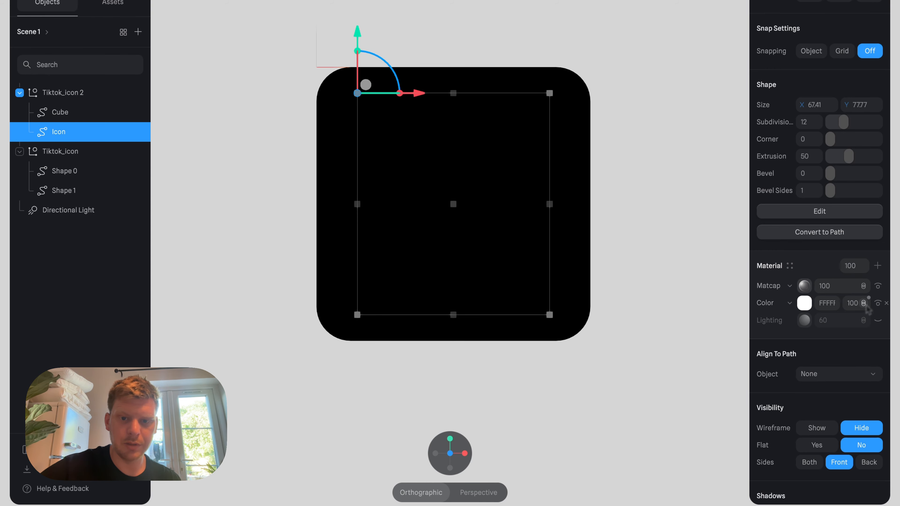
mouse_move(684, 368)
mouse_down()
mouse_move(727, 369)
mouse_move(747, 353)
mouse_move(710, 395)
mouse_move(665, 415)
mouse_move(653, 370)
mouse_move(697, 376)
mouse_move(641, 418)
mouse_move(658, 381)
mouse_move(673, 380)
mouse_up()
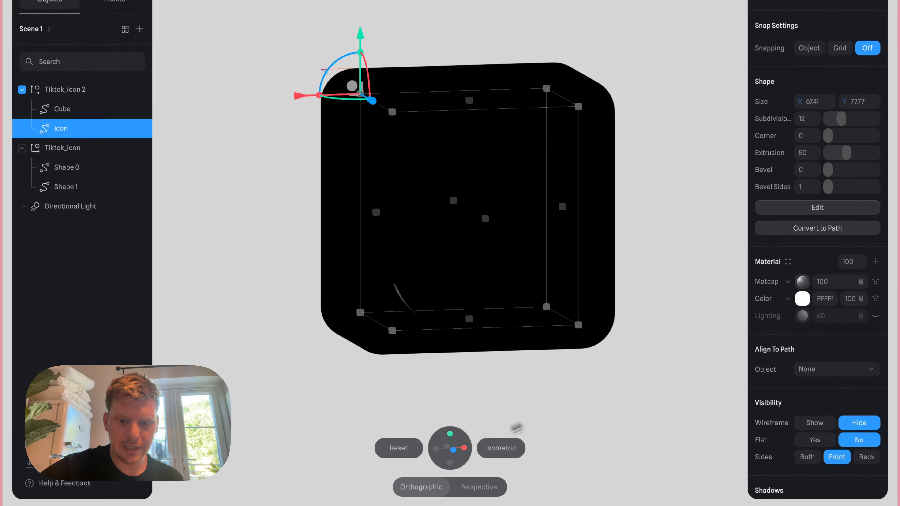
click(452, 450)
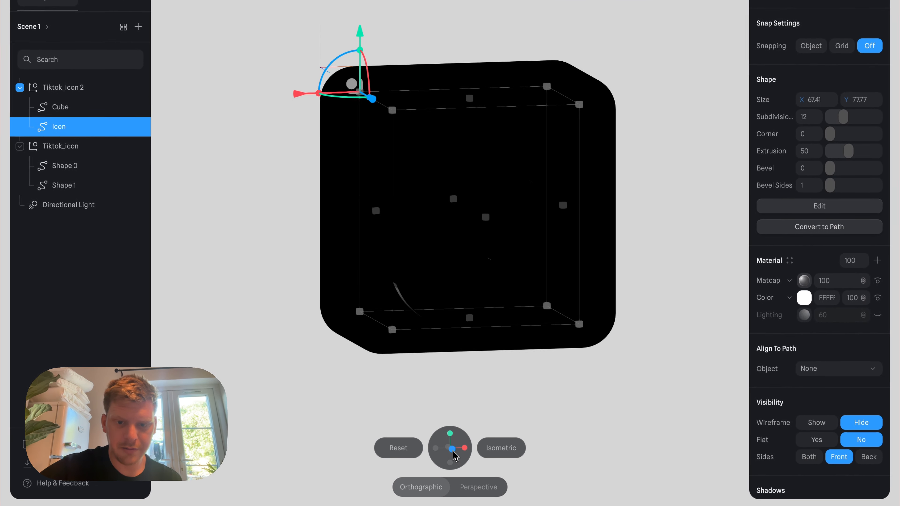
Step: Add another layer to the Icon's material and change its type to Outline
click(878, 261)
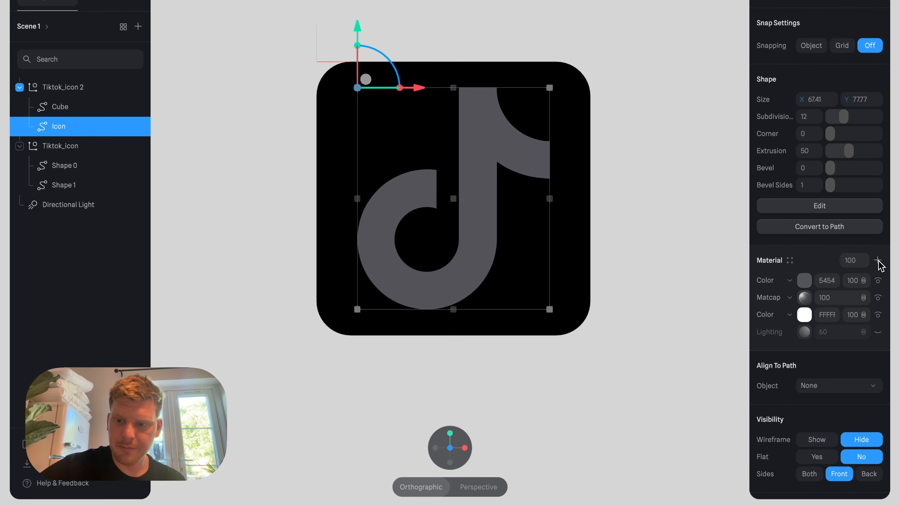
click(792, 282)
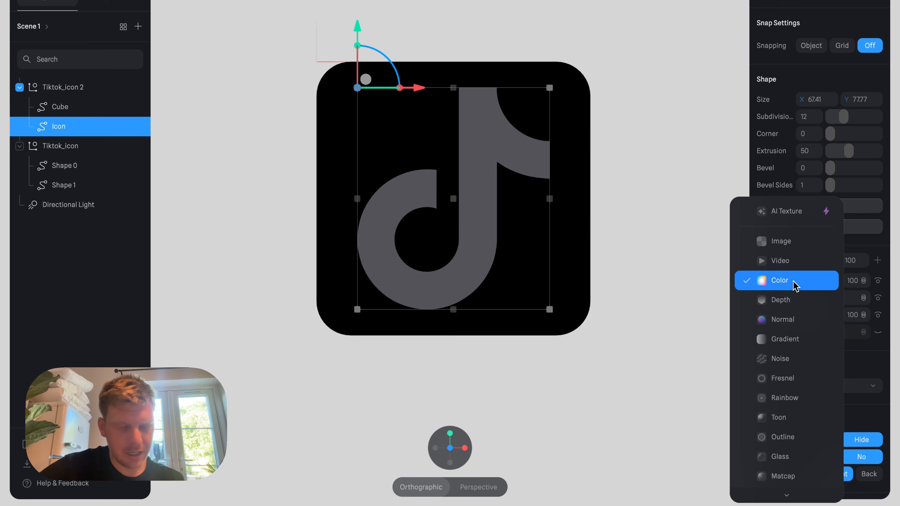
scroll(791, 420, down, 1)
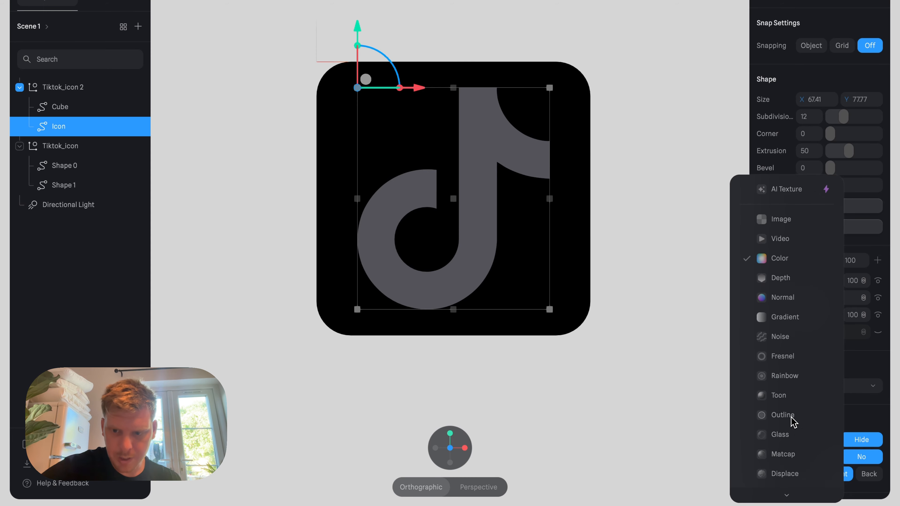
click(789, 411)
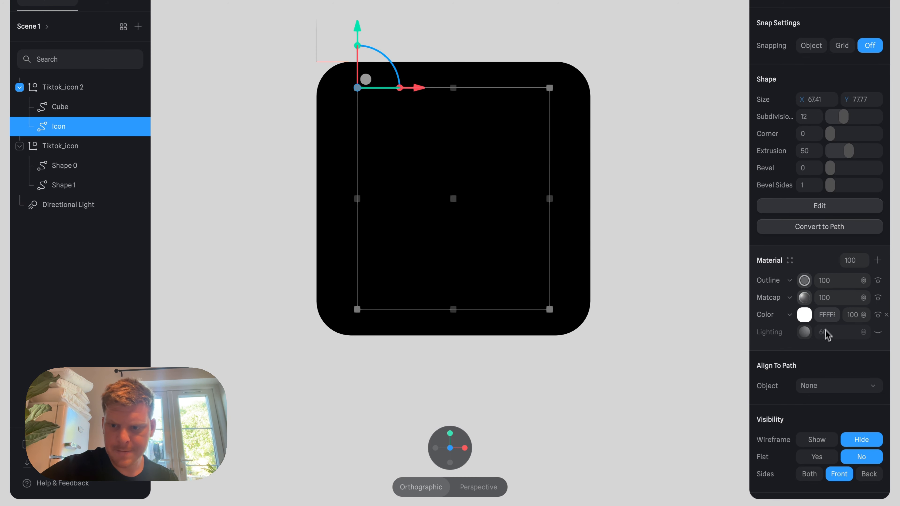
Step: Set the Outline layer's outline color to white (FFFFFF) and close its settings
click(807, 283)
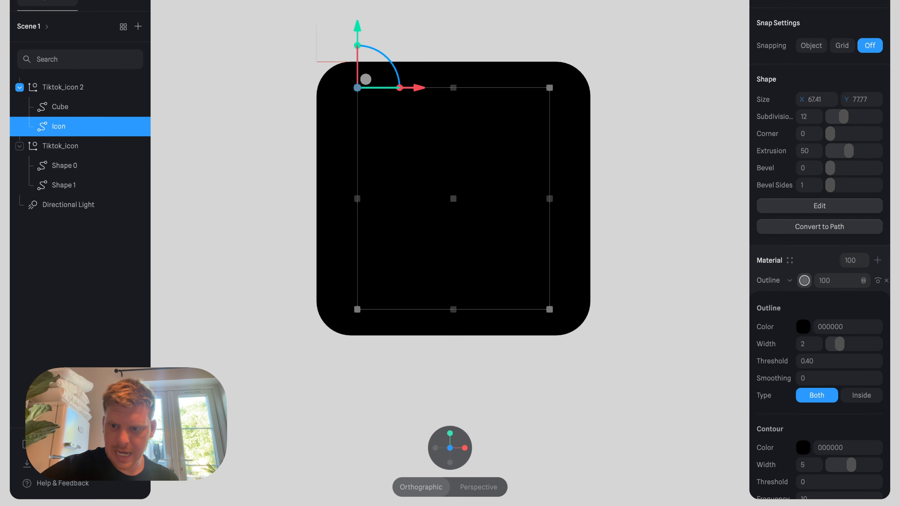
click(803, 327)
drag(798, 361, 756, 343)
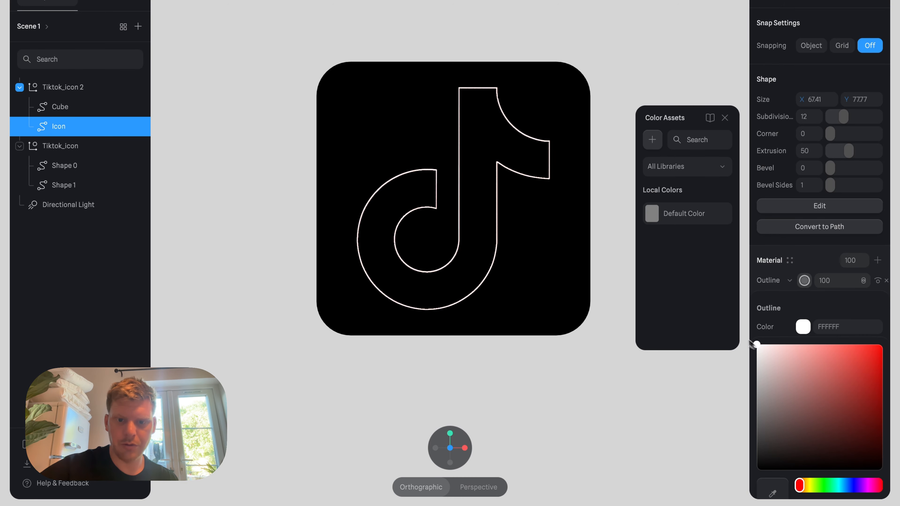
click(684, 313)
click(822, 267)
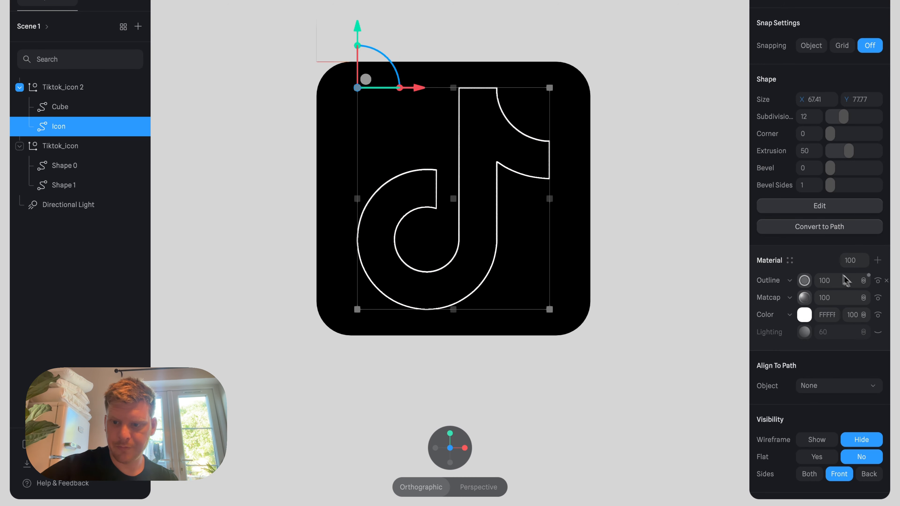
Step: Try the Overlay blend mode on the Icon's Outline layer and switch it to Screen instead
click(862, 281)
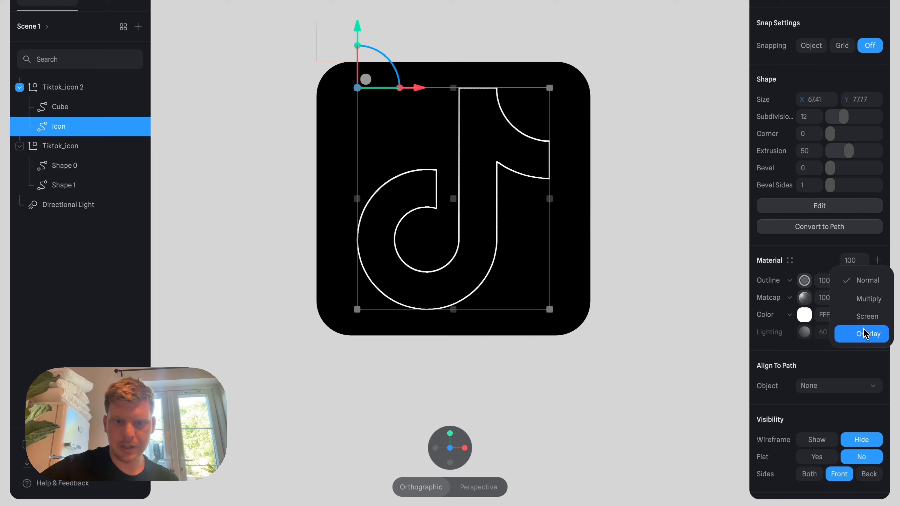
click(865, 334)
click(863, 281)
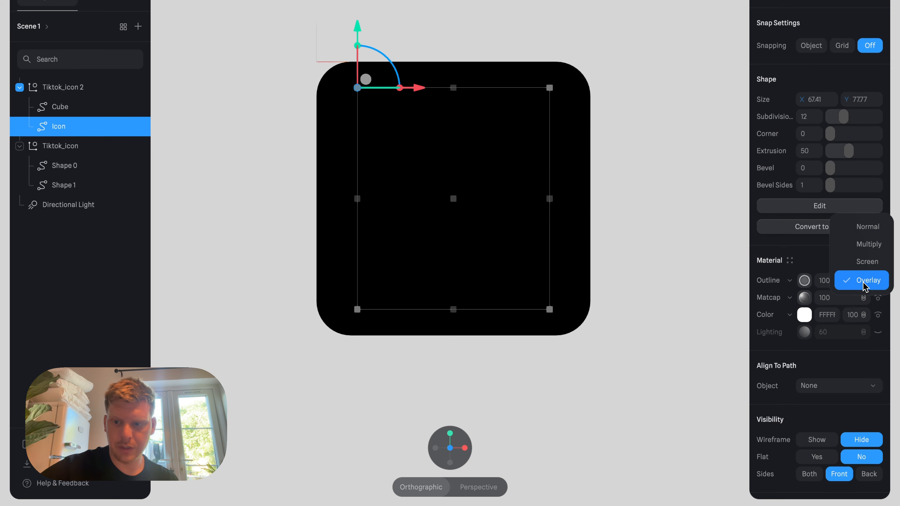
click(866, 268)
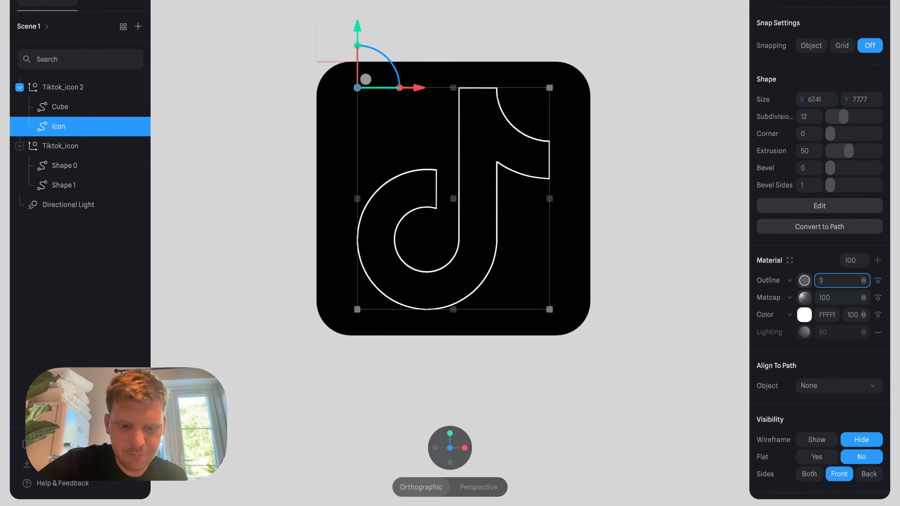
Step: Lower the opacity of the Icon's Outline layer, inspect the logo from an angle, and return to the front view
key(Return)
click(519, 360)
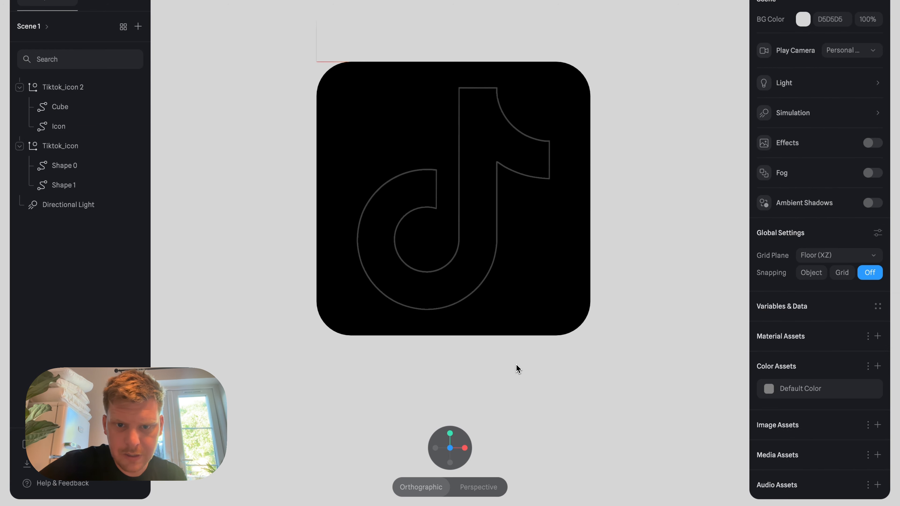
mouse_move(517, 364)
alt+mouse_down()
mouse_move(564, 398)
mouse_move(515, 370)
alt+mouse_up()
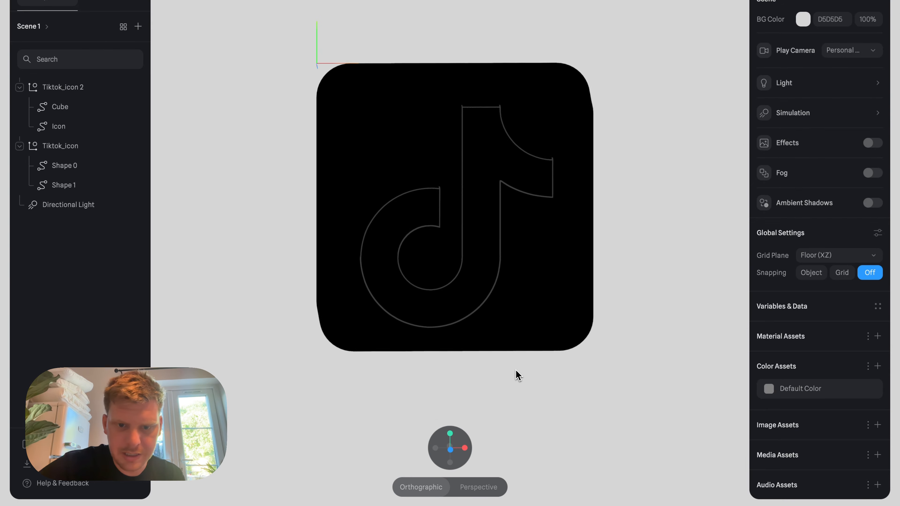
scroll(516, 371, up, 7)
scroll(588, 368, down, 4)
alt+drag(666, 339, 701, 352)
click(456, 452)
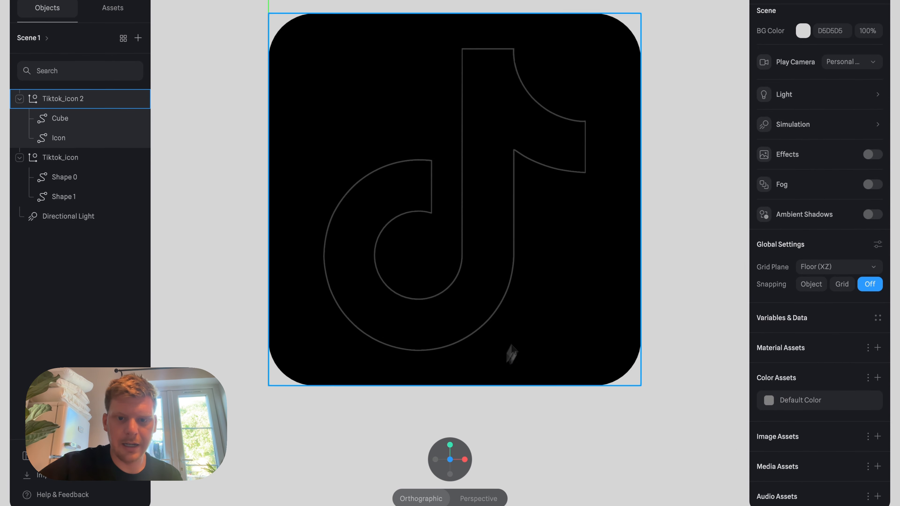
Step: Select the Cube, add a new layer to its material, and change the layer's type to Matcap
click(571, 254)
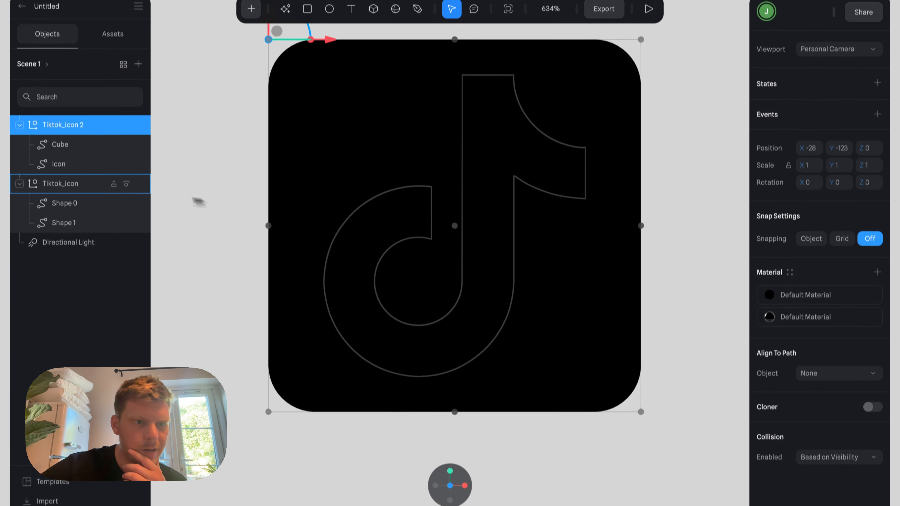
click(91, 123)
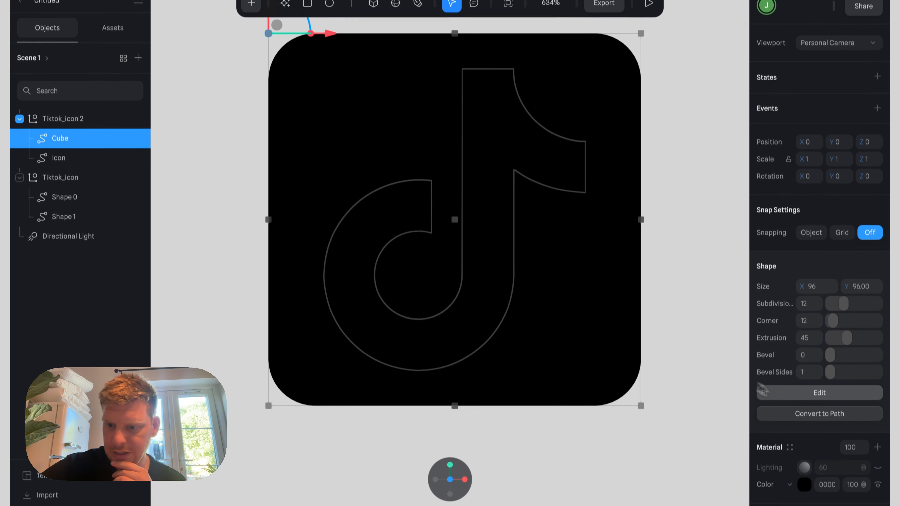
click(877, 437)
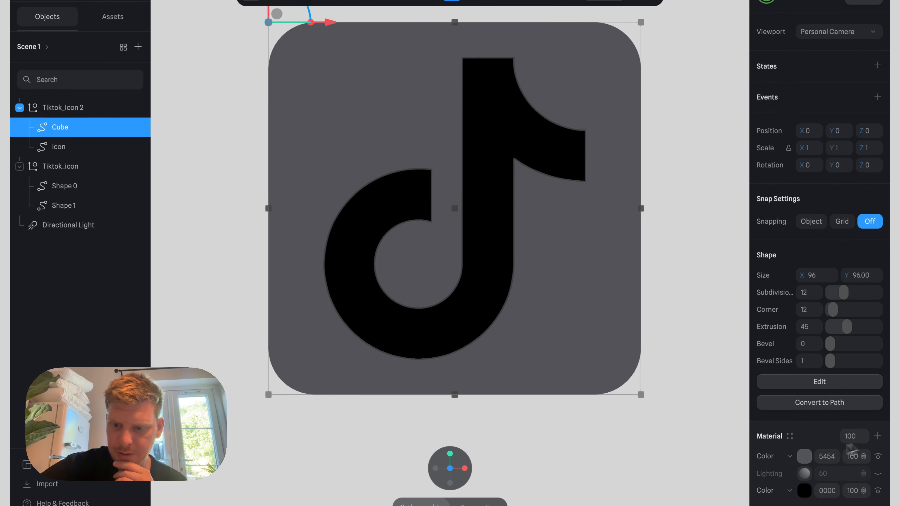
click(792, 459)
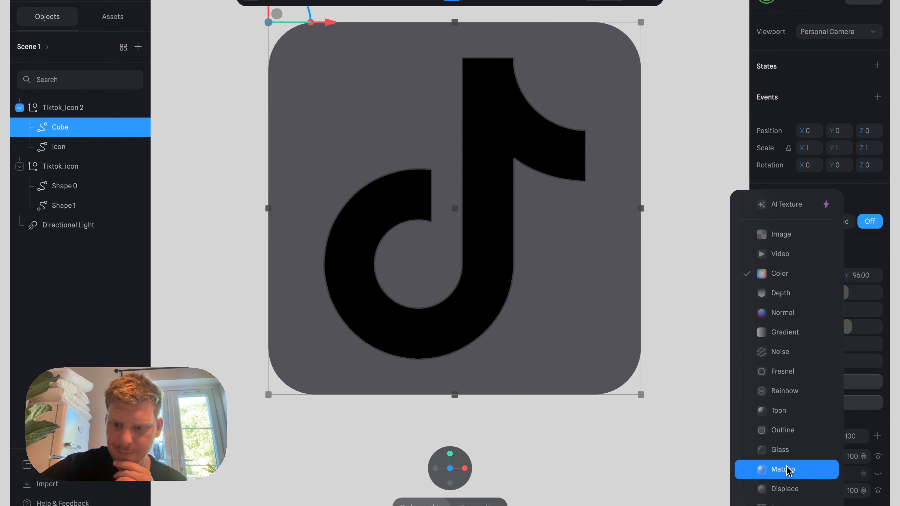
click(786, 470)
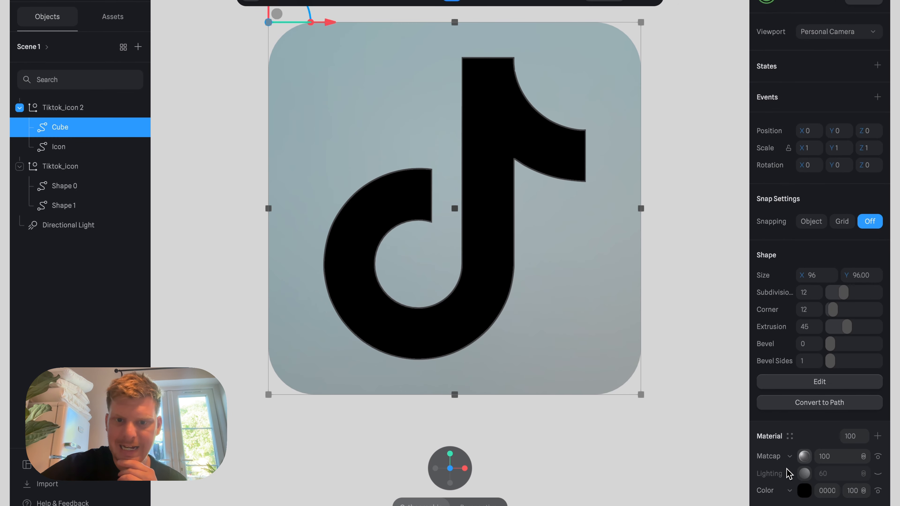
Step: Apply the smooth light grey sphere image to the Cube's Matcap layer and close its settings
click(804, 456)
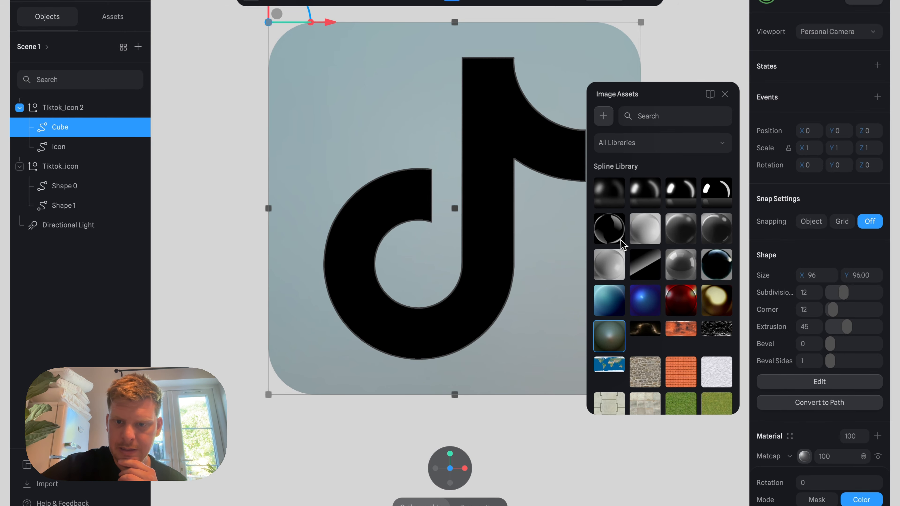
click(613, 264)
click(654, 241)
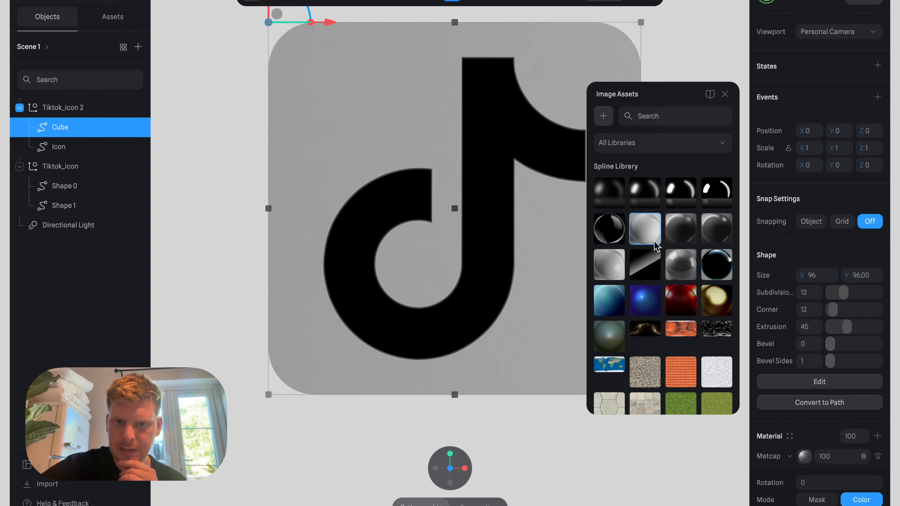
click(725, 94)
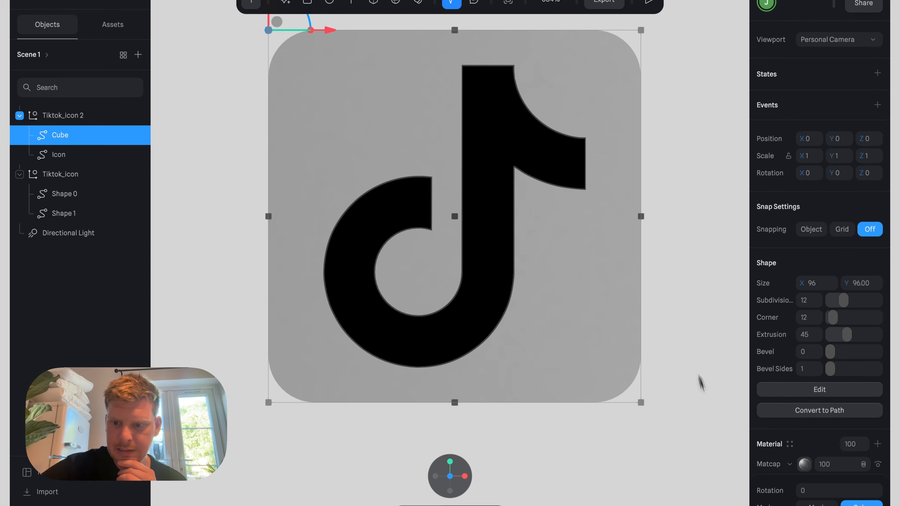
scroll(806, 456, down, 3)
click(805, 371)
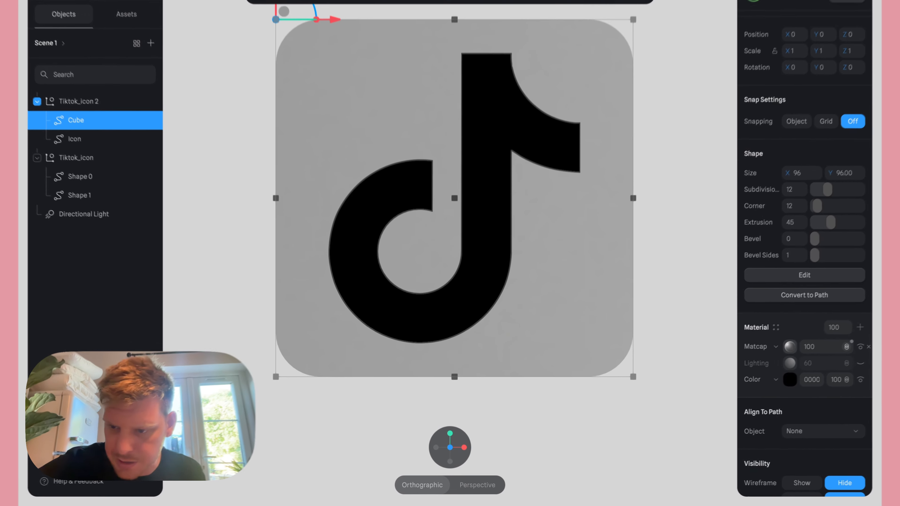
Step: Set the Cube's Matcap layer blend mode to Overlay, deselect the shape, and inspect it from an angle
click(847, 346)
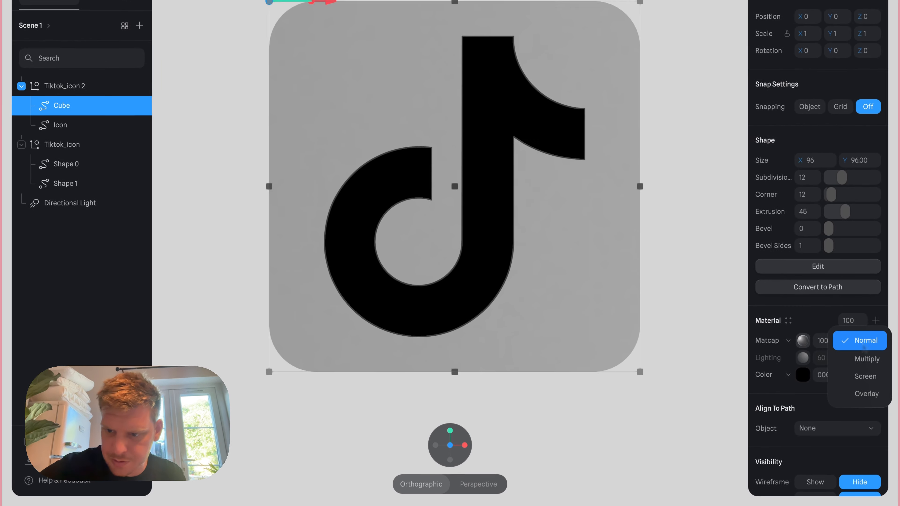
click(851, 399)
click(686, 399)
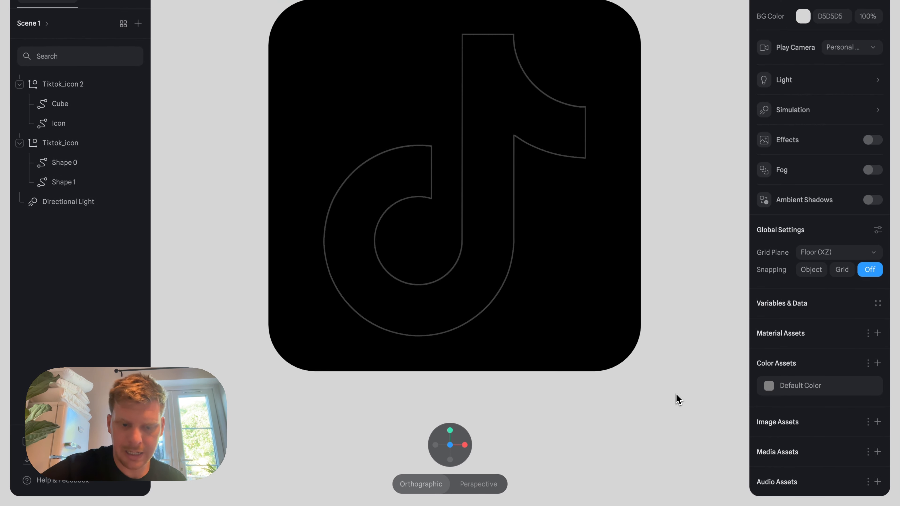
drag(650, 425, 648, 453)
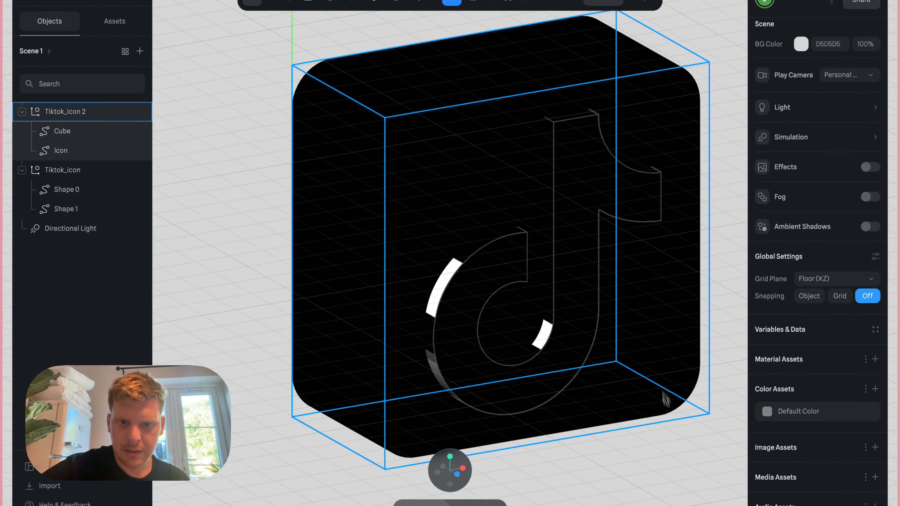
Step: Enable the Cube's Lighting layer and add another material layer of type Depth, checking it from a different angle
click(58, 130)
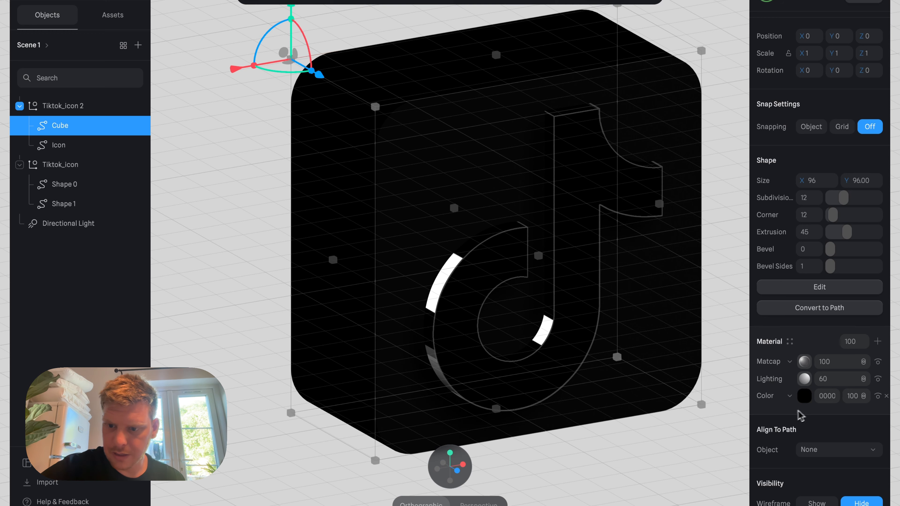
click(877, 342)
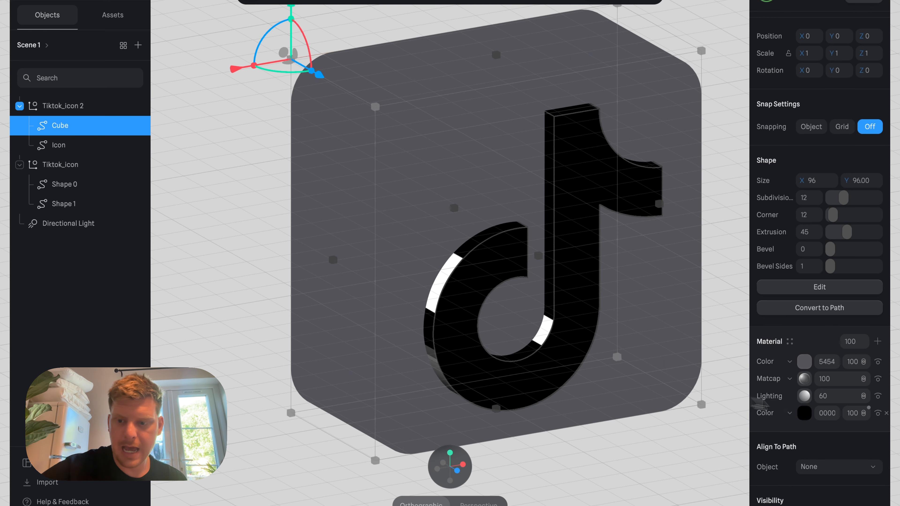
click(790, 362)
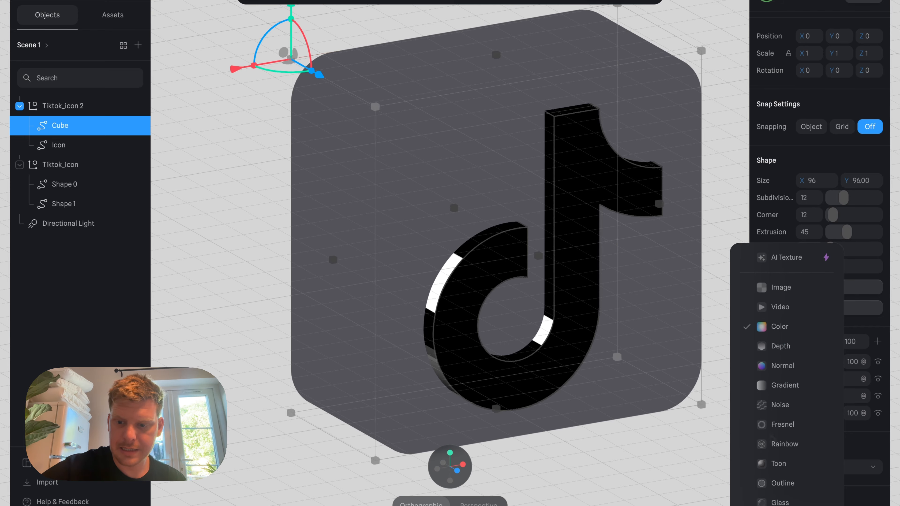
click(784, 346)
scroll(627, 434, down, 2)
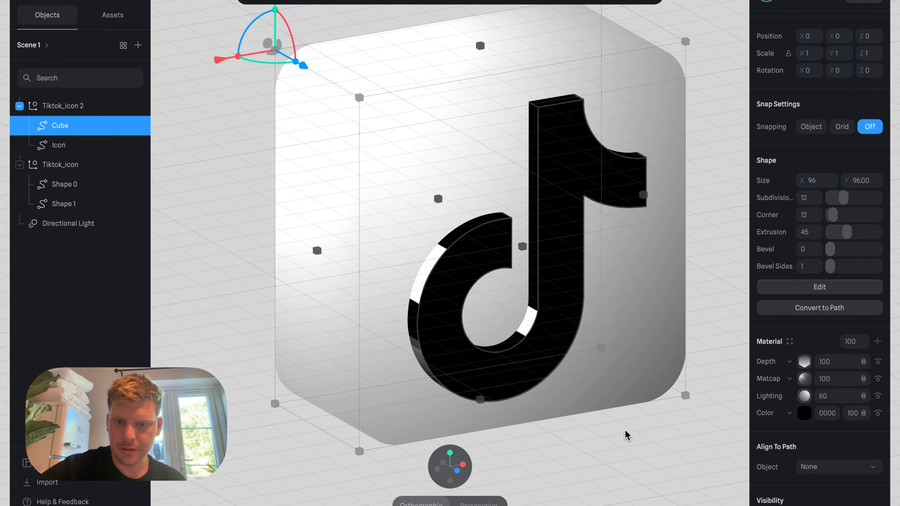
mouse_move(652, 473)
alt+mouse_down()
mouse_move(598, 420)
mouse_move(609, 472)
mouse_move(639, 465)
alt+mouse_up()
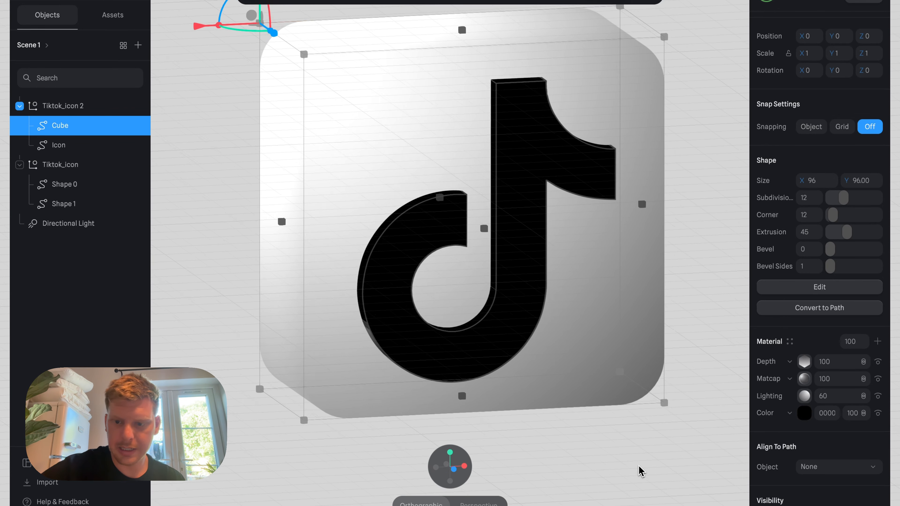
Step: Set the Cube's Depth layer blend mode to Overlay and deselect the shape
click(864, 362)
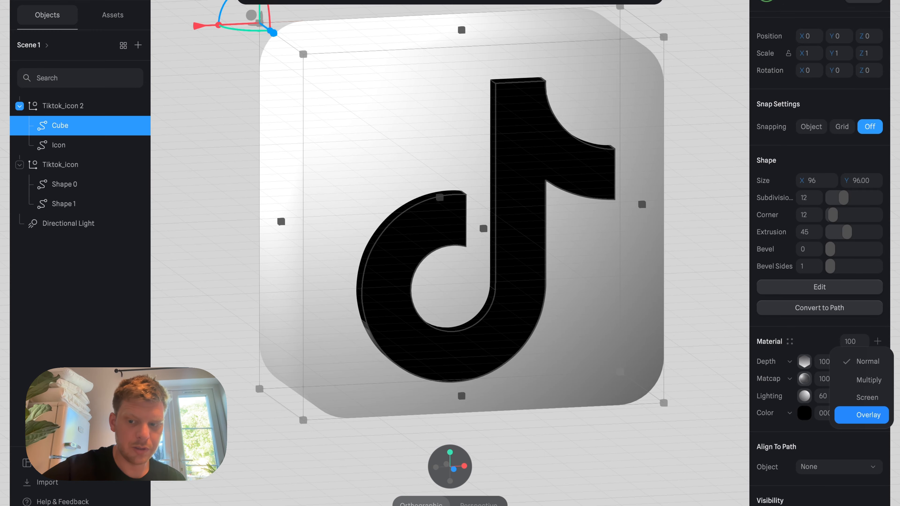
click(868, 415)
click(696, 439)
Step: Examine the shading, highlights and outline of the styled 3D logo from several angles and up close
drag(697, 469, 715, 465)
scroll(716, 464, down, 5)
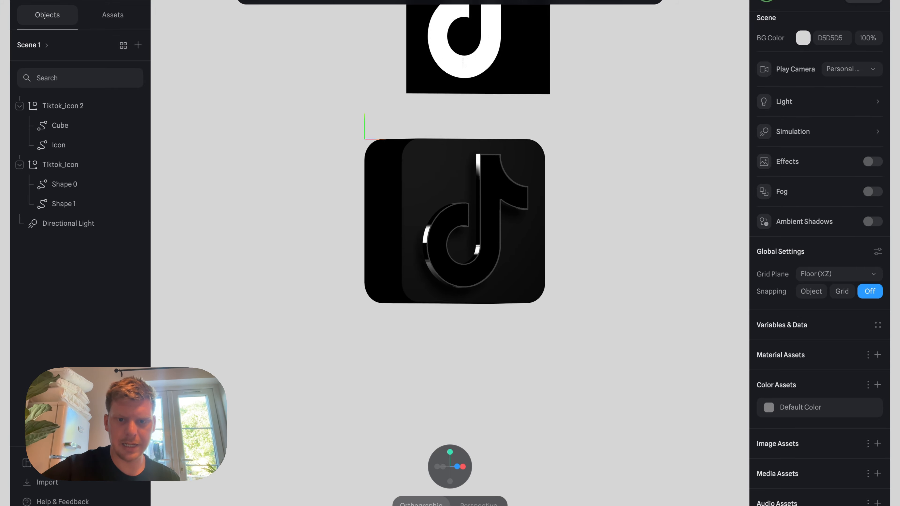
scroll(530, 305, up, 2)
click(509, 325)
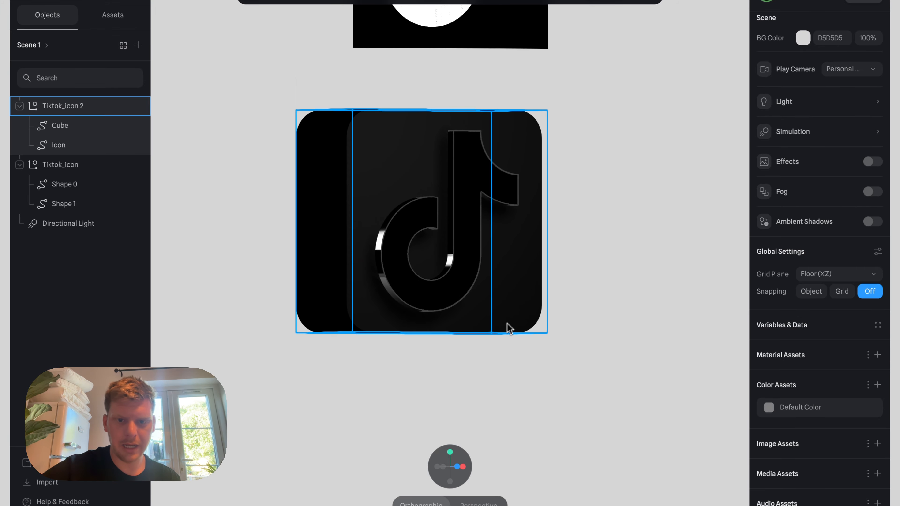
scroll(502, 332, up, 5)
click(490, 205)
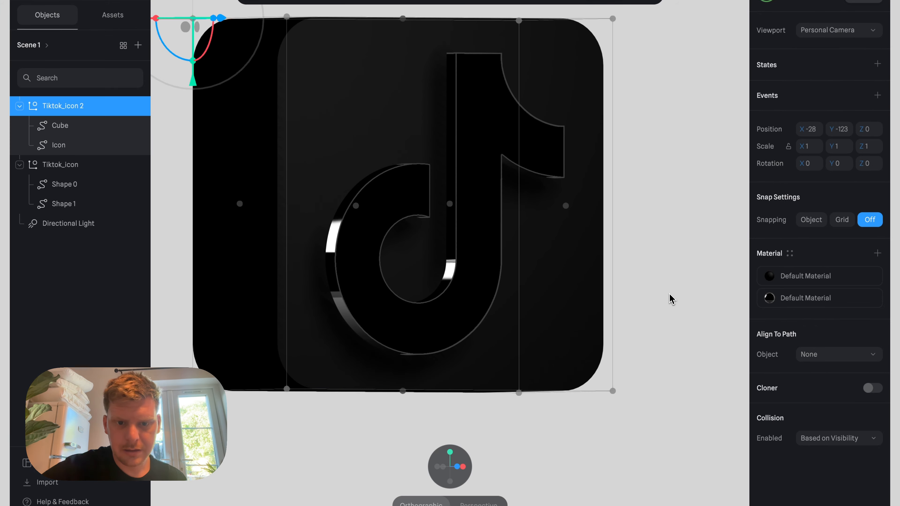
right_drag(671, 299, 660, 276)
scroll(556, 277, up, 3)
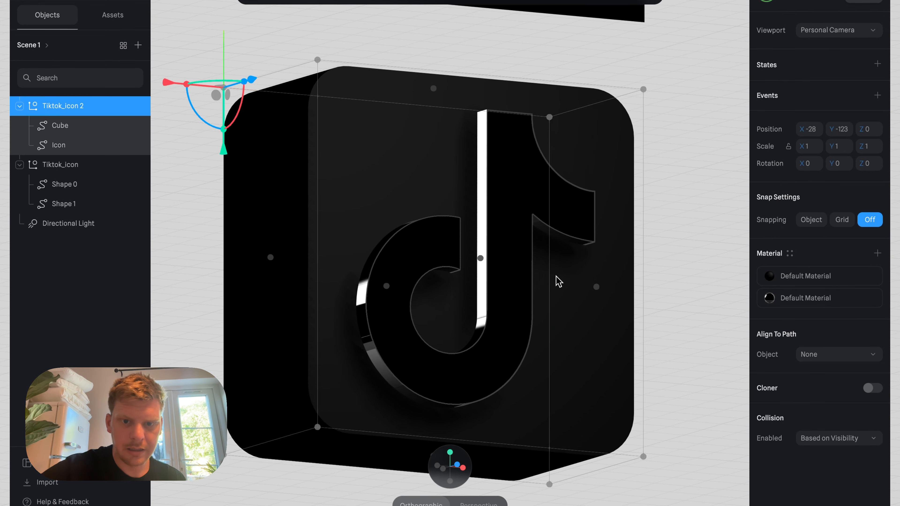
scroll(556, 281, up, 5)
scroll(542, 245, down, 1)
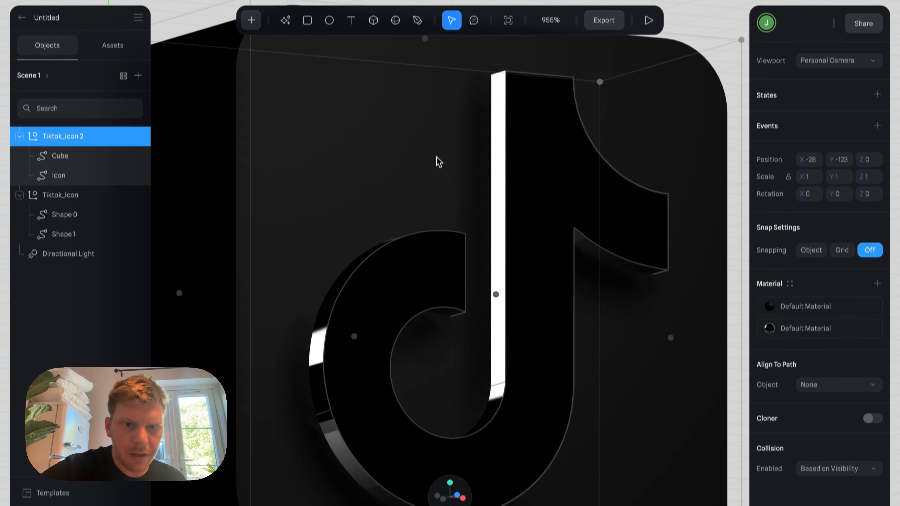
Step: Add another layer to the Cube's material and change its type to Noise
click(60, 155)
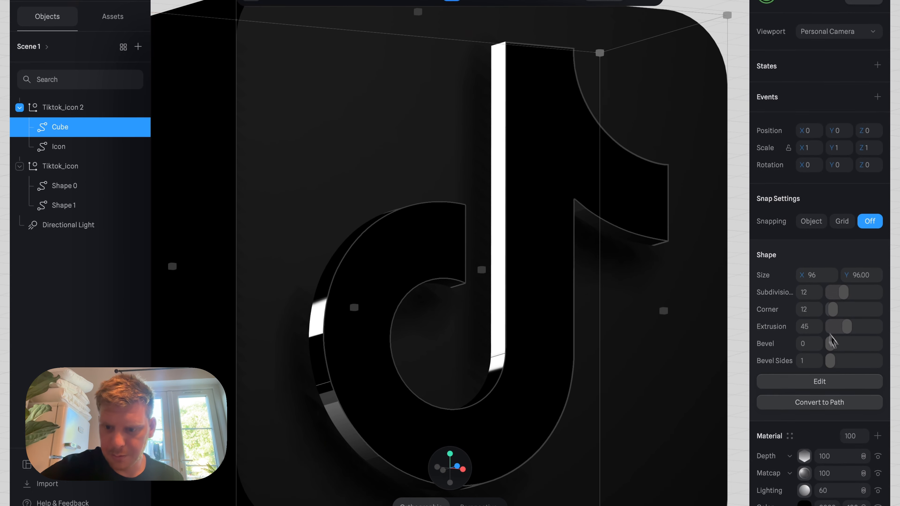
click(878, 433)
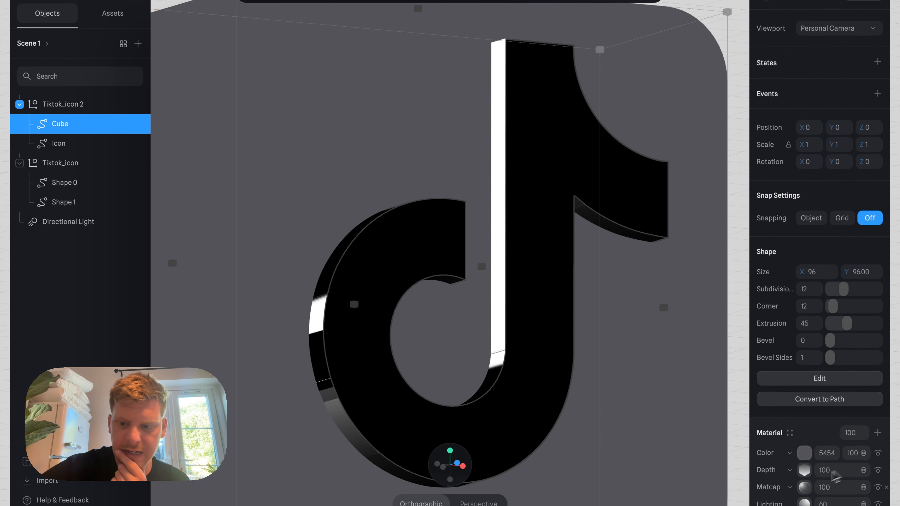
scroll(809, 403, down, 4)
click(791, 313)
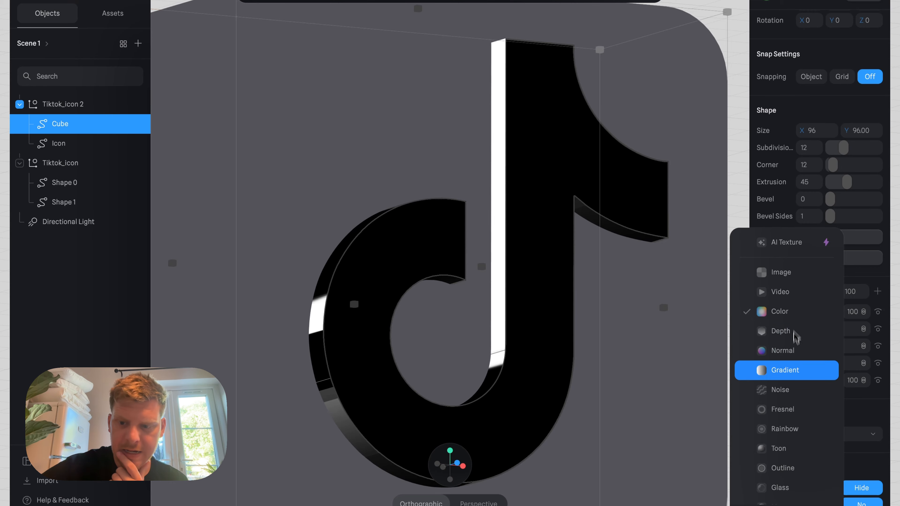
click(790, 366)
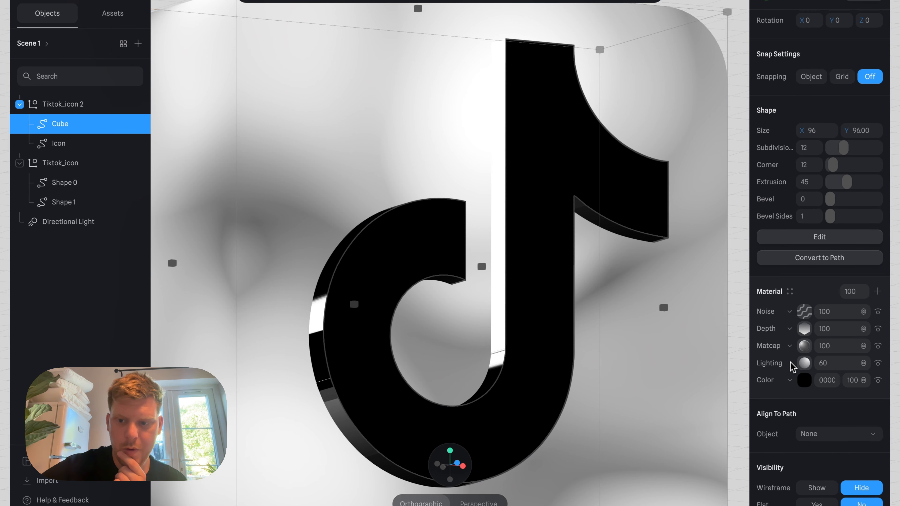
Step: Set the size of the Cube's Noise layer to 1 in X, Y and Z
click(805, 311)
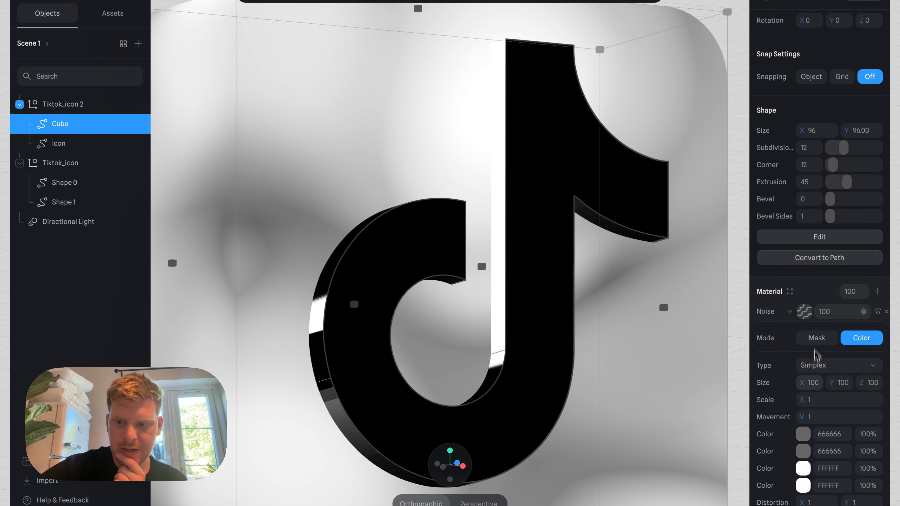
text(1)
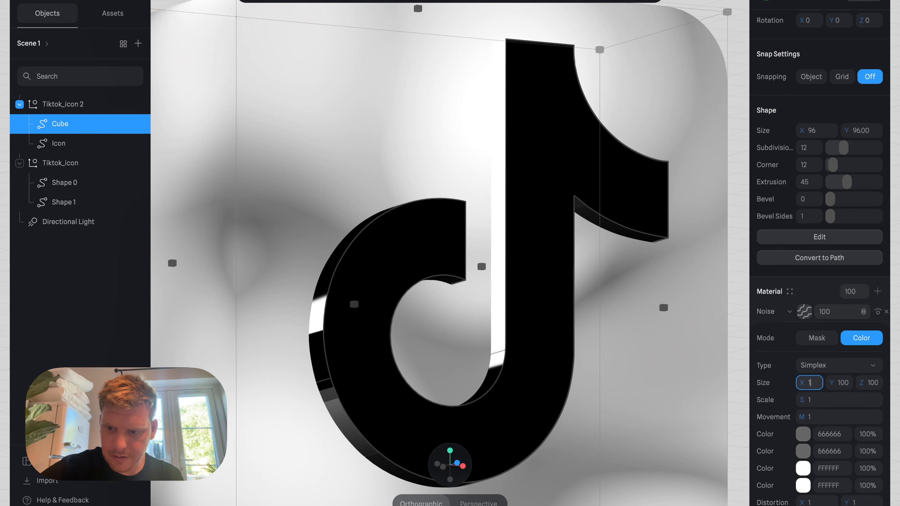
key(Return)
click(846, 385)
text(1)
key(Return)
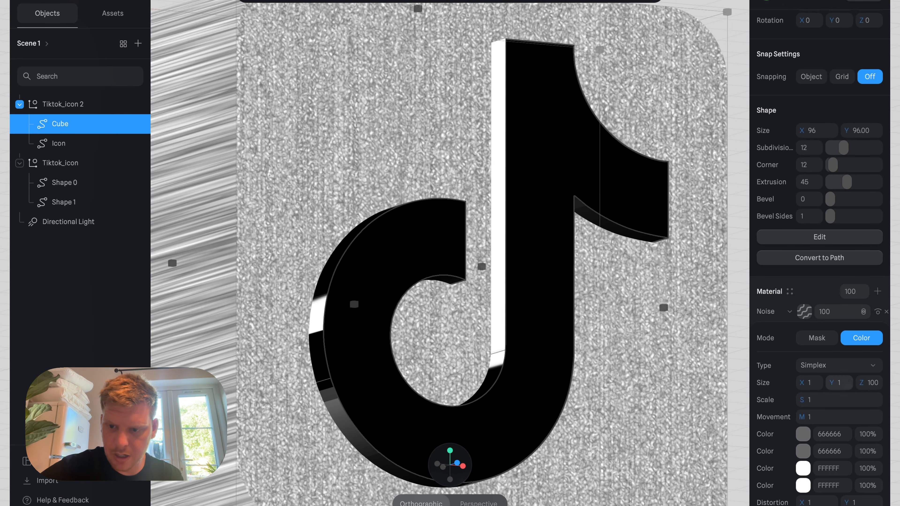
click(874, 384)
text(1)
key(Return)
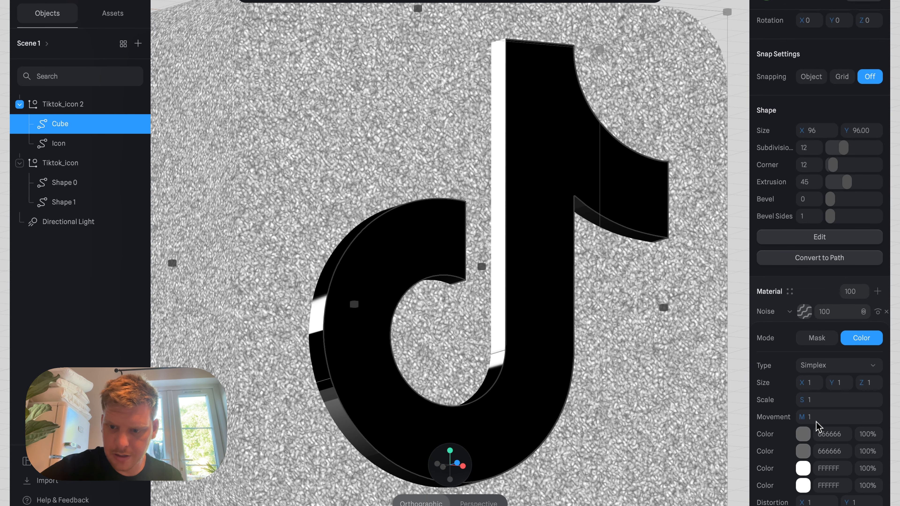
Step: Change the first colour of the Cube's Noise layer to black (000000) and close the layer's settings
click(805, 435)
scroll(805, 435, down, 5)
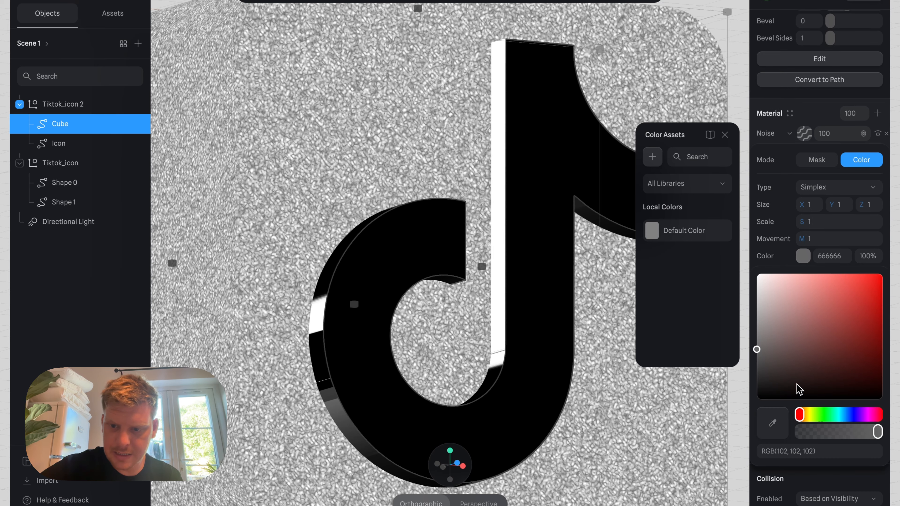
drag(797, 384, 675, 449)
click(803, 256)
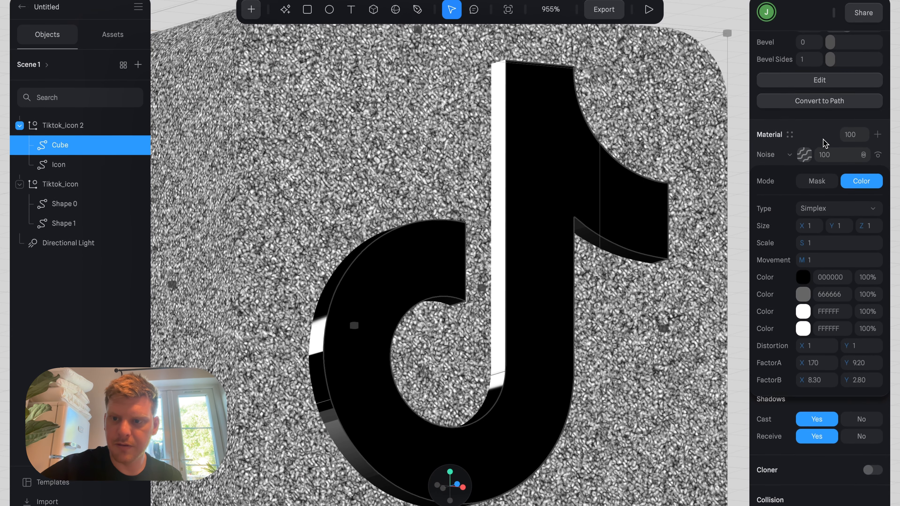
click(824, 120)
Step: Set the Noise layer's blend mode to Overlay and check the grain on the Cube from another angle
click(864, 134)
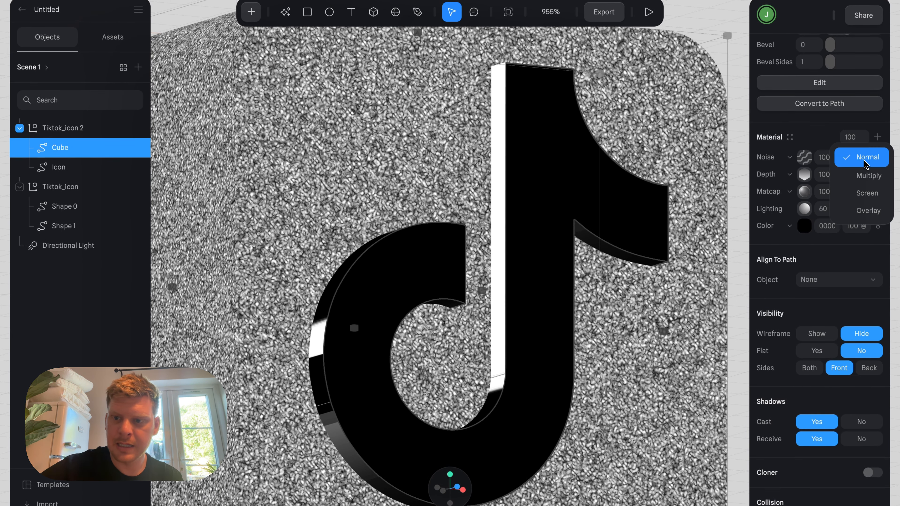
click(862, 212)
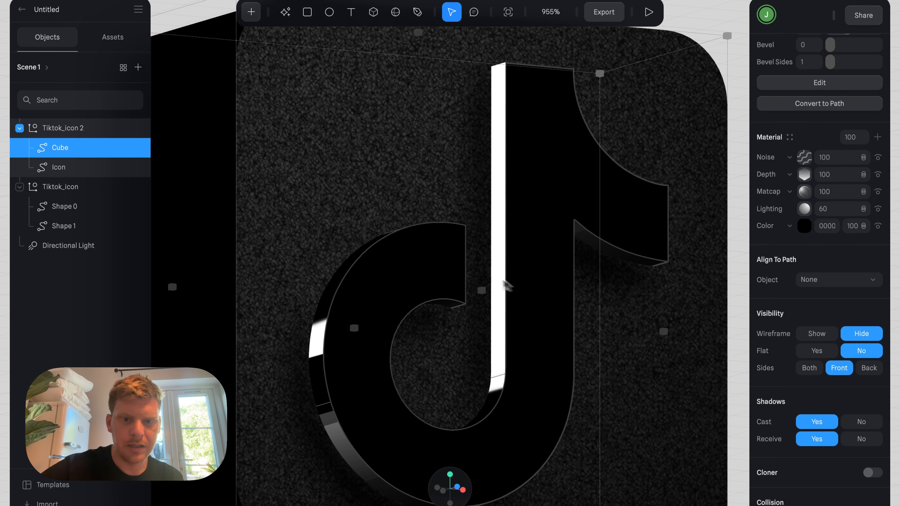
scroll(503, 284, down, 5)
alt+drag(690, 363, 708, 368)
scroll(444, 106, up, 3)
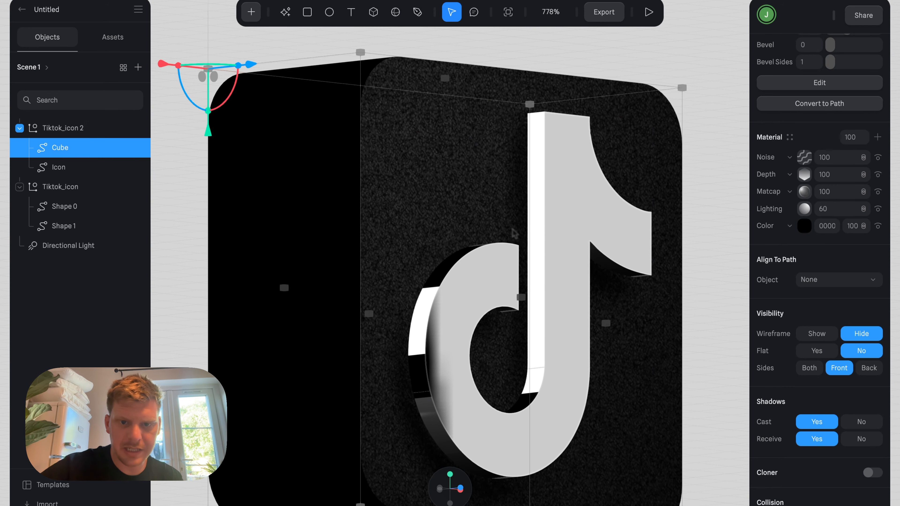
scroll(447, 208, up, 3)
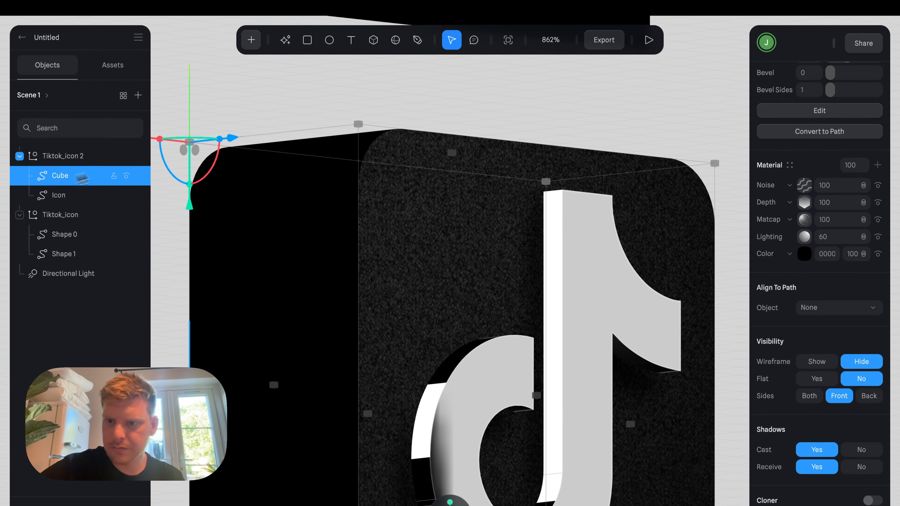
Step: Reduce the Cube's Noise layer opacity to 20, check the grain up close, and lower it further to 10
click(831, 185)
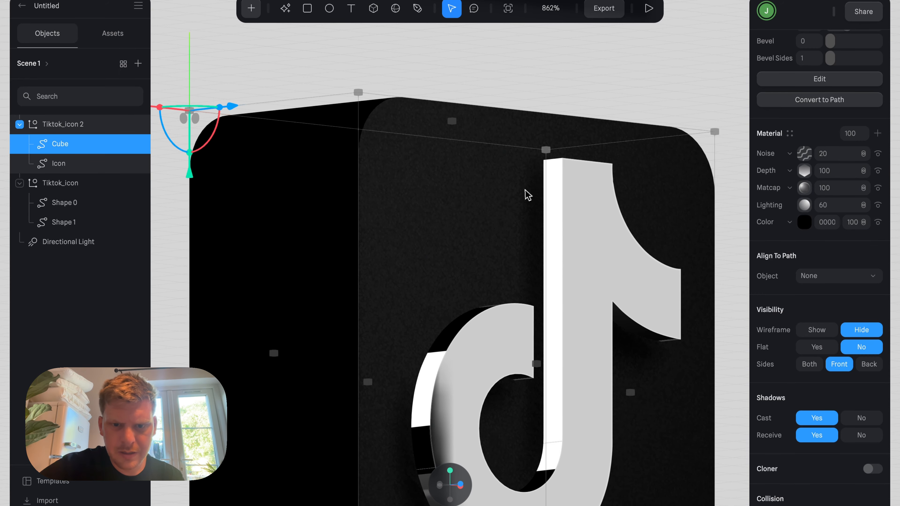
scroll(510, 193, up, 4)
click(835, 153)
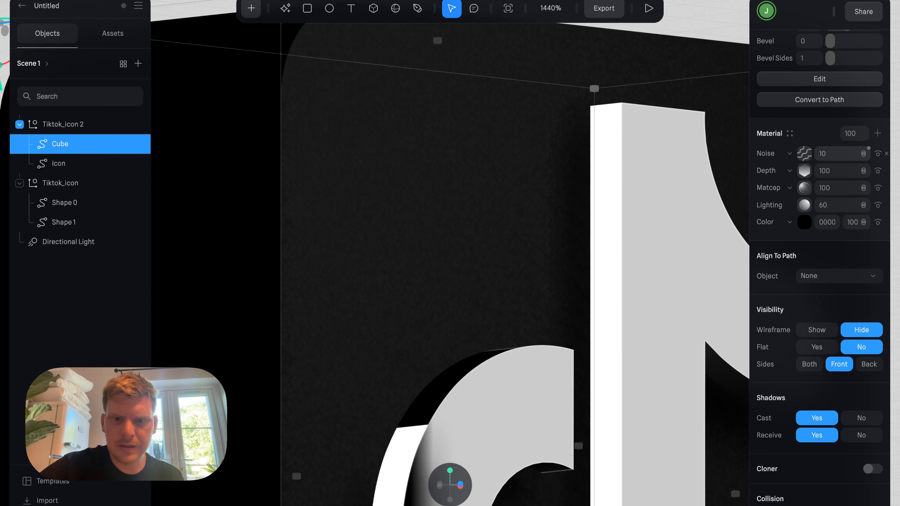
scroll(451, 262, down, 4)
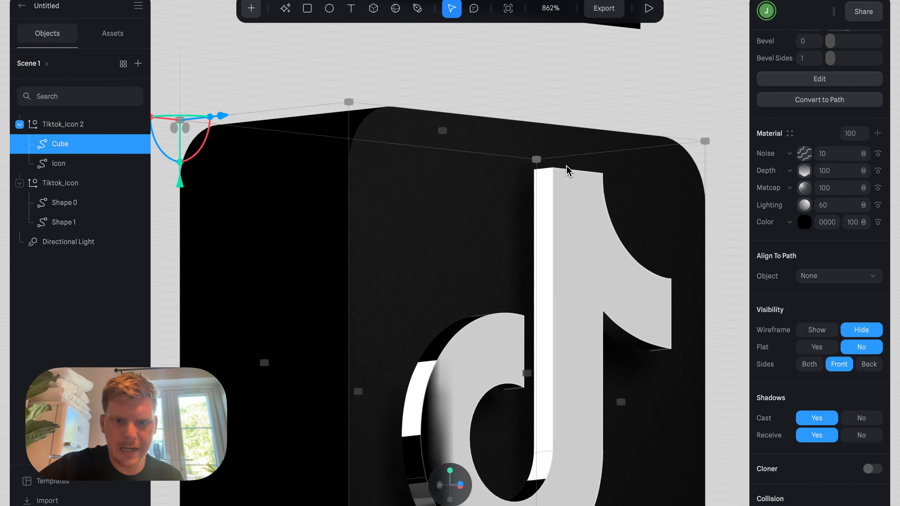
Step: Deselect the Cube and examine the subtle noise, outline and shading of the 3D logo from several angles
click(728, 325)
alt+drag(728, 324, 702, 307)
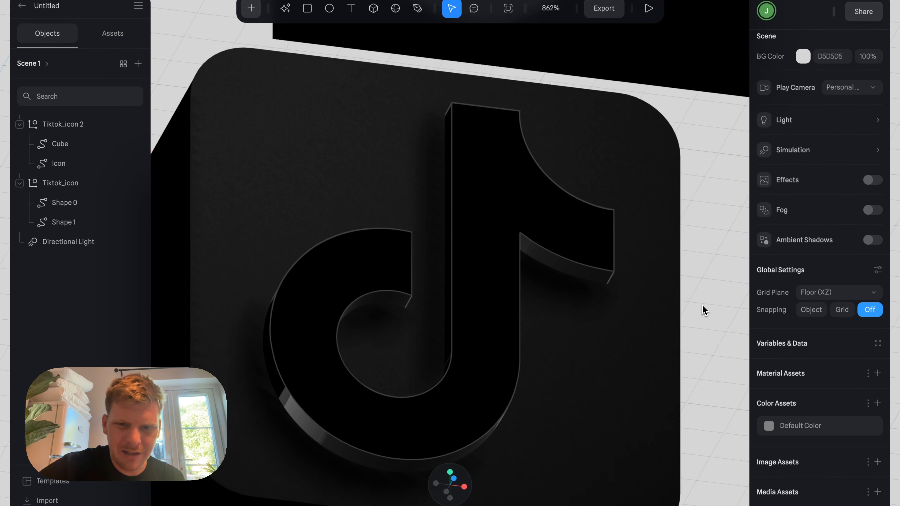
scroll(597, 283, left, 5)
scroll(597, 283, up, 5)
alt+drag(562, 290, 538, 299)
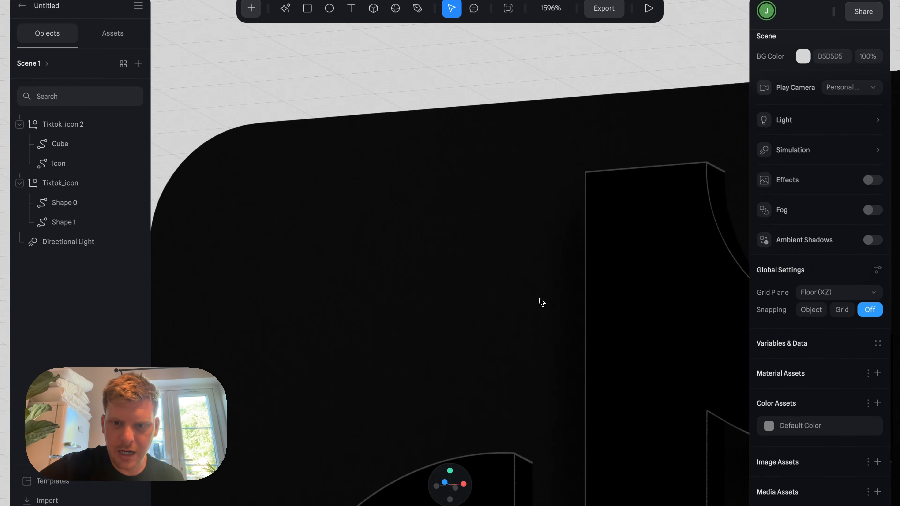
scroll(538, 299, down, 5)
scroll(569, 249, down, 4)
scroll(575, 237, down, 4)
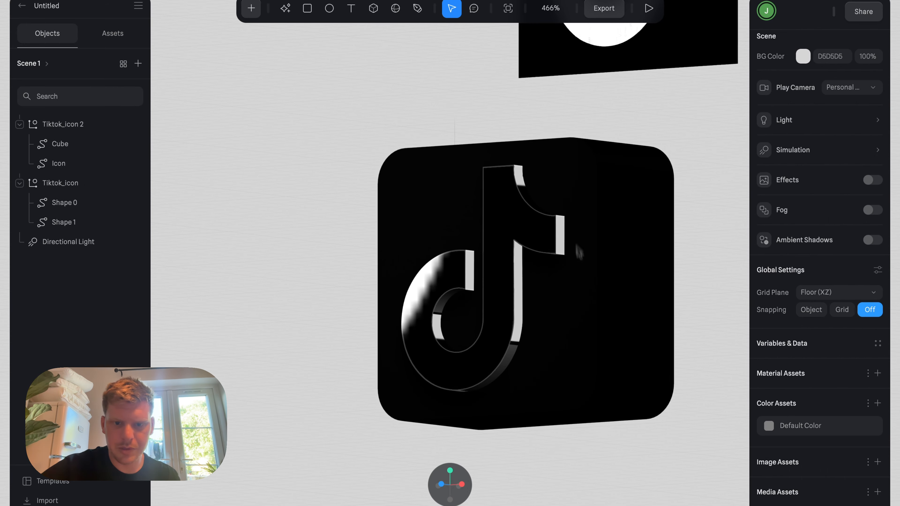
alt+drag(598, 343, 627, 357)
click(627, 357)
scroll(627, 357, down, 4)
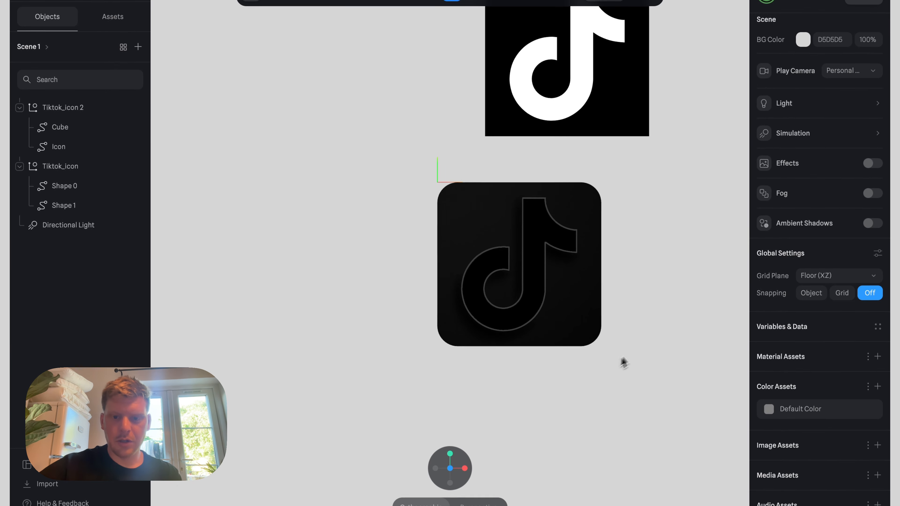
Step: Place the original flat Tiktok_icon group beside the 3D logo at about X -136, Y -124 and compare the two
click(529, 161)
drag(527, 138, 357, 264)
scroll(354, 257, up, 3)
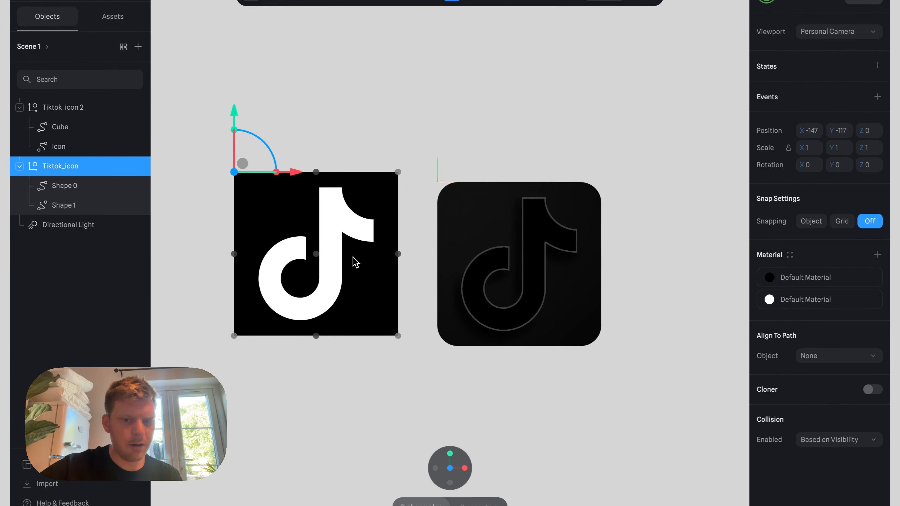
scroll(374, 248, down, 2)
scroll(375, 247, left, 3)
drag(408, 203, 423, 213)
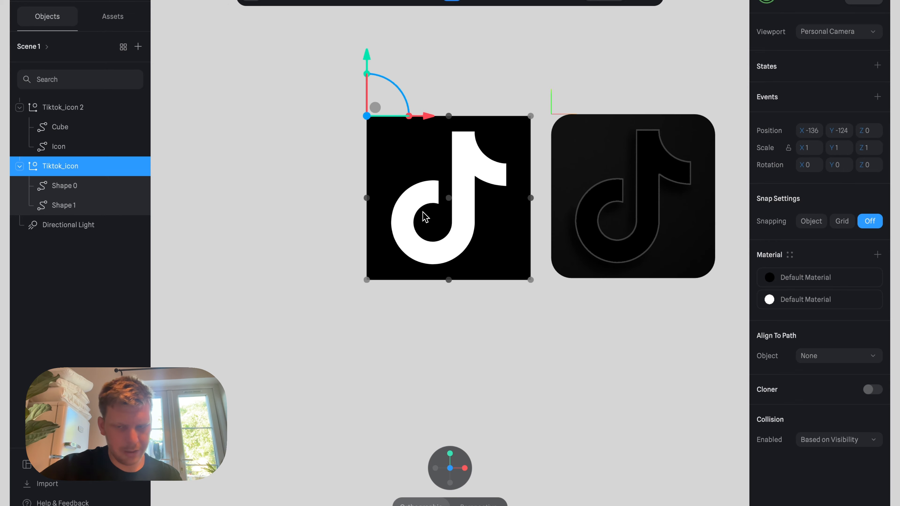
ctrl+scroll(425, 217, up, 3)
scroll(445, 232, right, 4)
scroll(546, 332, up, 3)
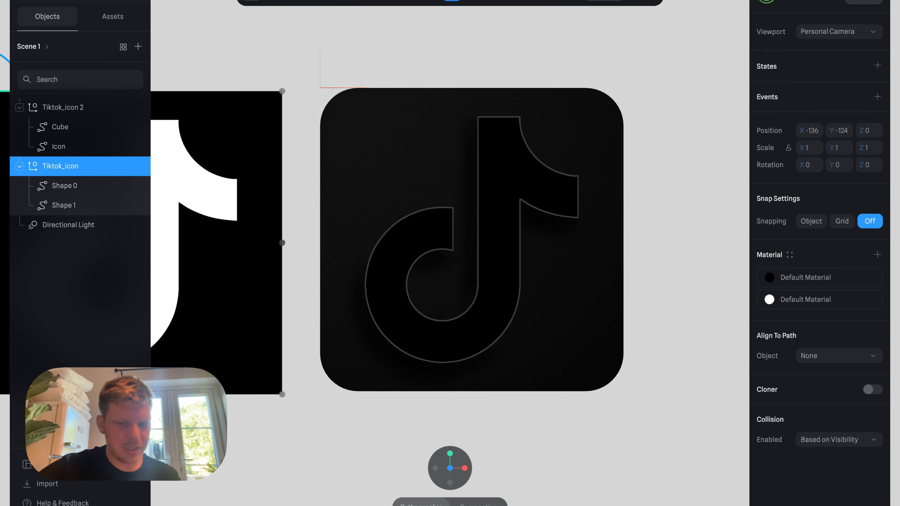
ctrl+scroll(527, 340, down, 5)
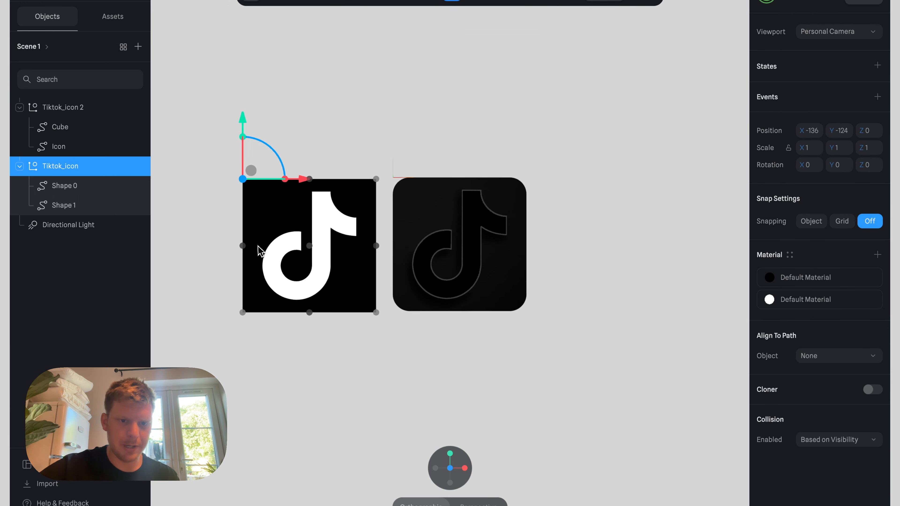
Step: Move the original flat Tiktok_icon group well away from the 3D logo, to about X -503, Y -127
drag(317, 243, 21, 248)
scroll(507, 235, up, 2)
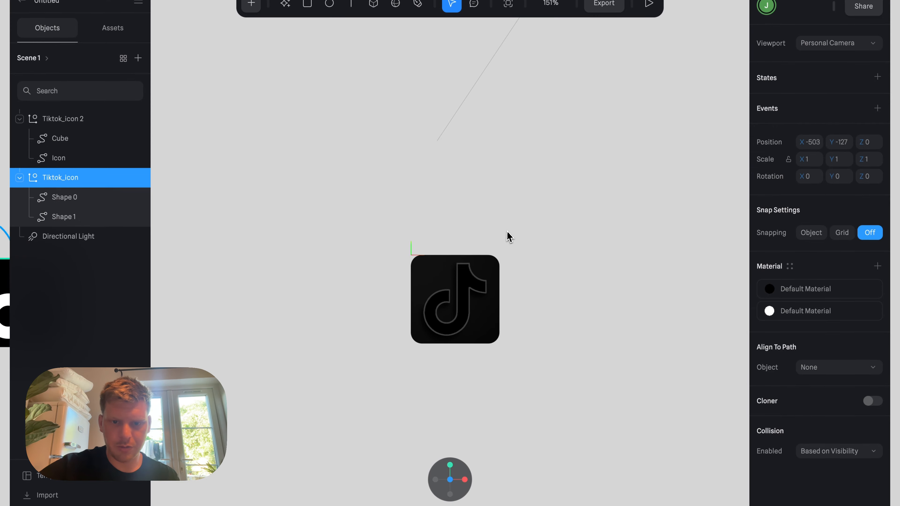
Step: Examine the 3D logo's grain, outline and edge highlights at high magnification and from different angles
ctrl+scroll(448, 287, up, 5)
ctrl+scroll(450, 298, up, 4)
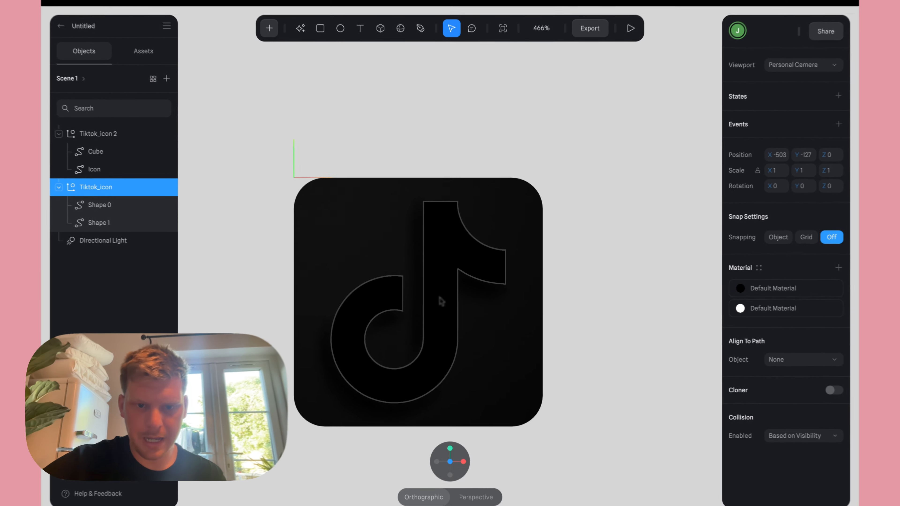
ctrl+scroll(441, 303, up, 4)
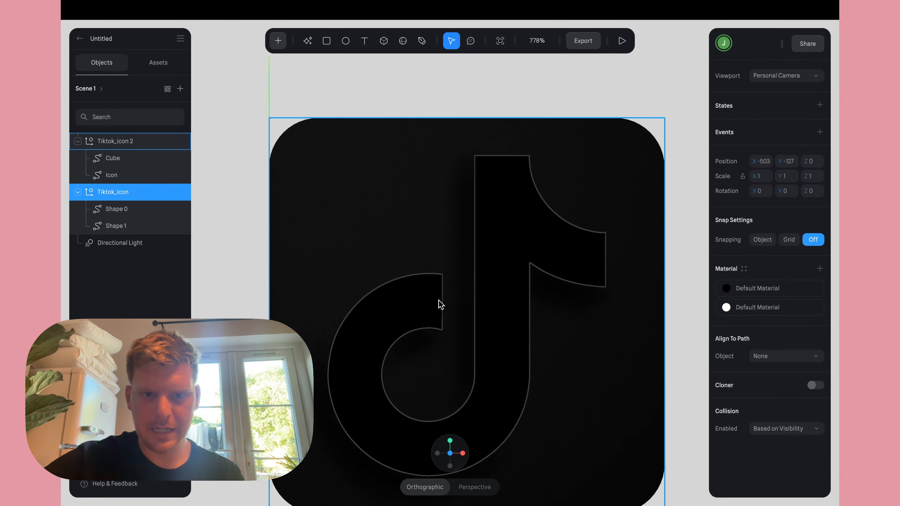
ctrl+scroll(441, 304, up, 4)
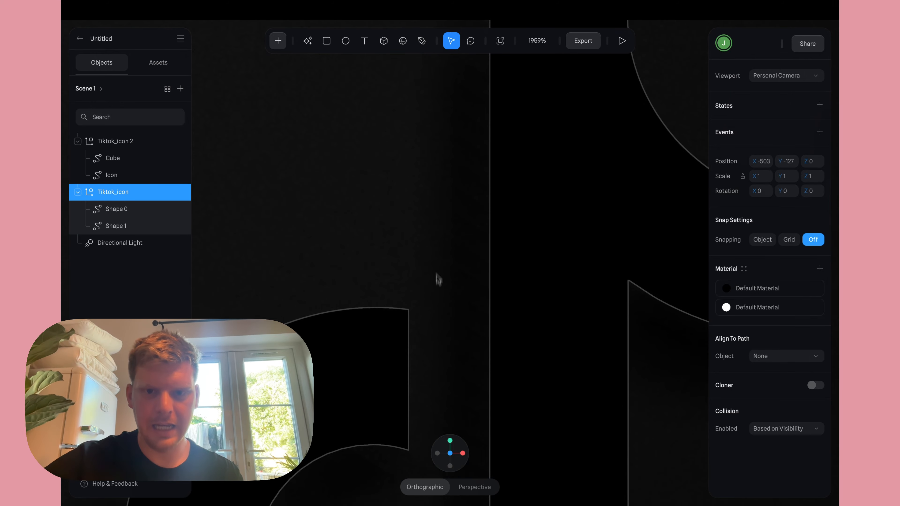
ctrl+scroll(432, 262, up, 2)
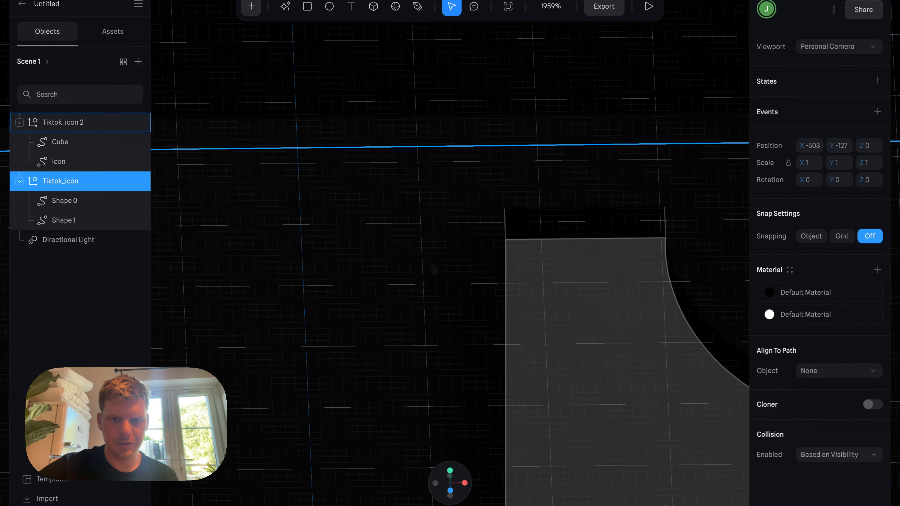
scroll(432, 269, up, 4)
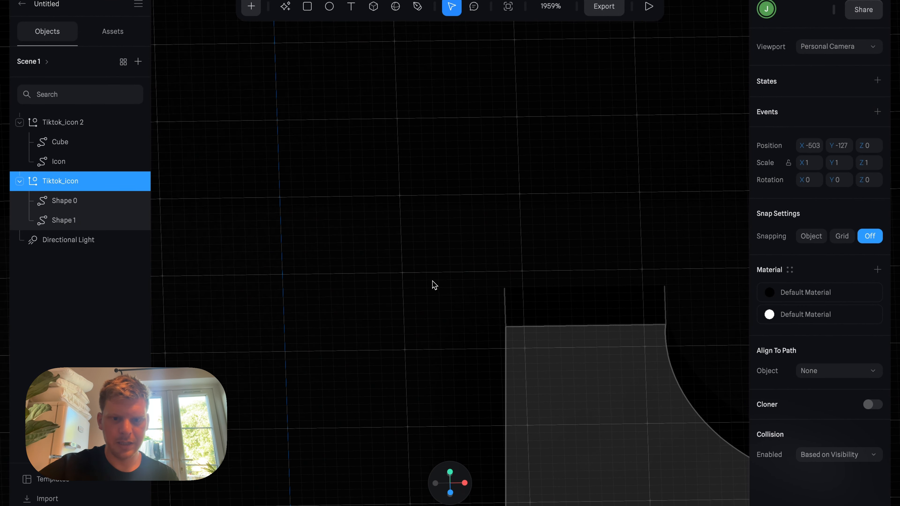
scroll(434, 285, down, 8)
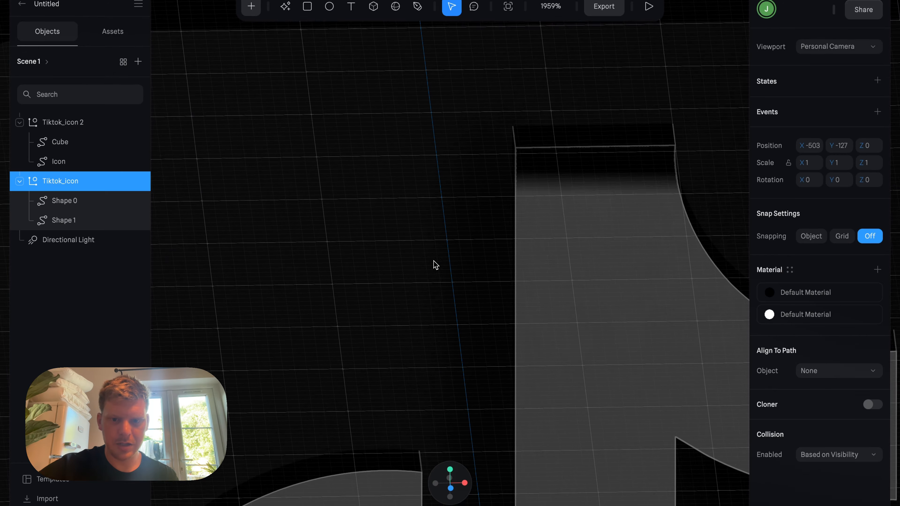
alt+drag(434, 261, 465, 199)
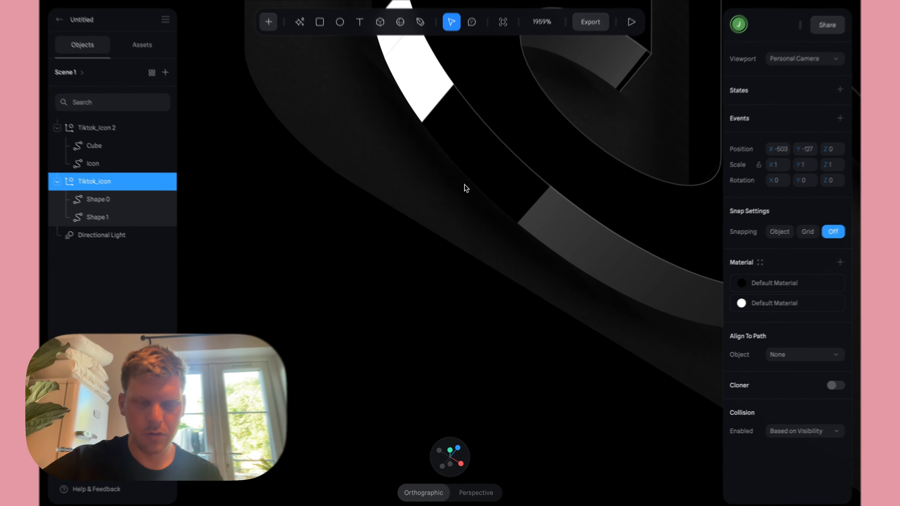